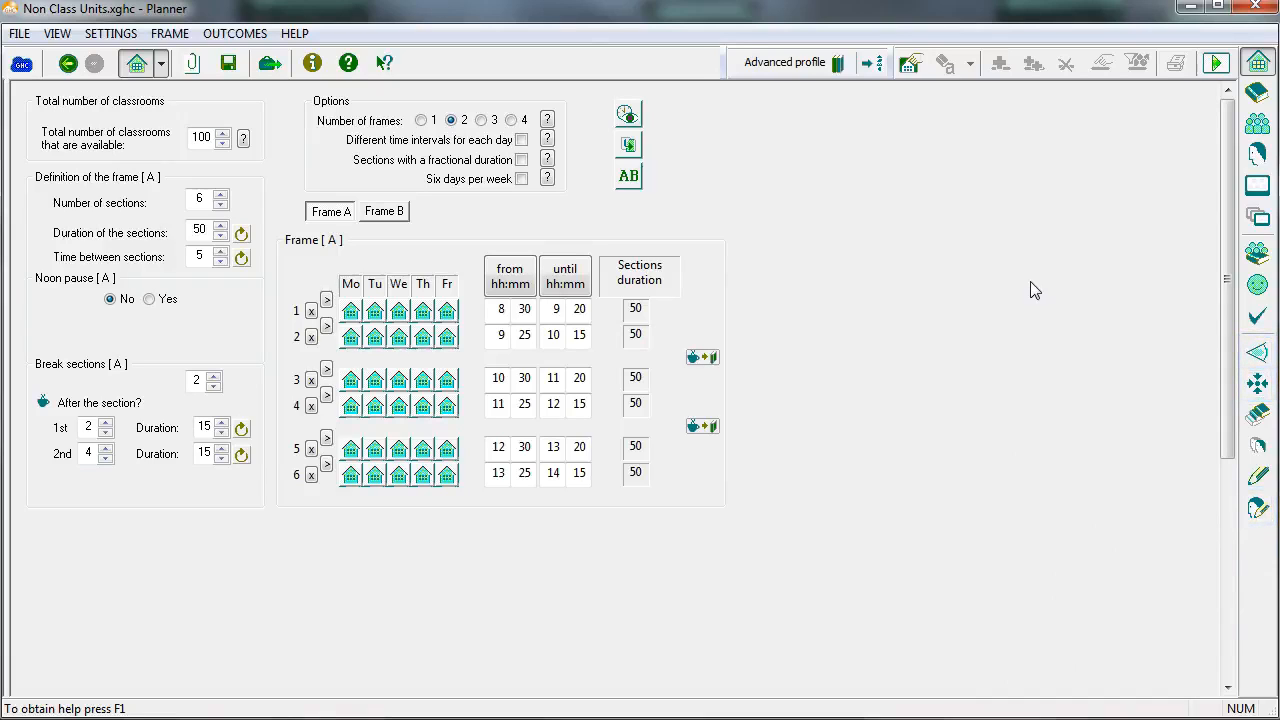
# Step: Add a new task type with the key AP and the full name "Attention to parents"
pyautogui.click(1263, 481)
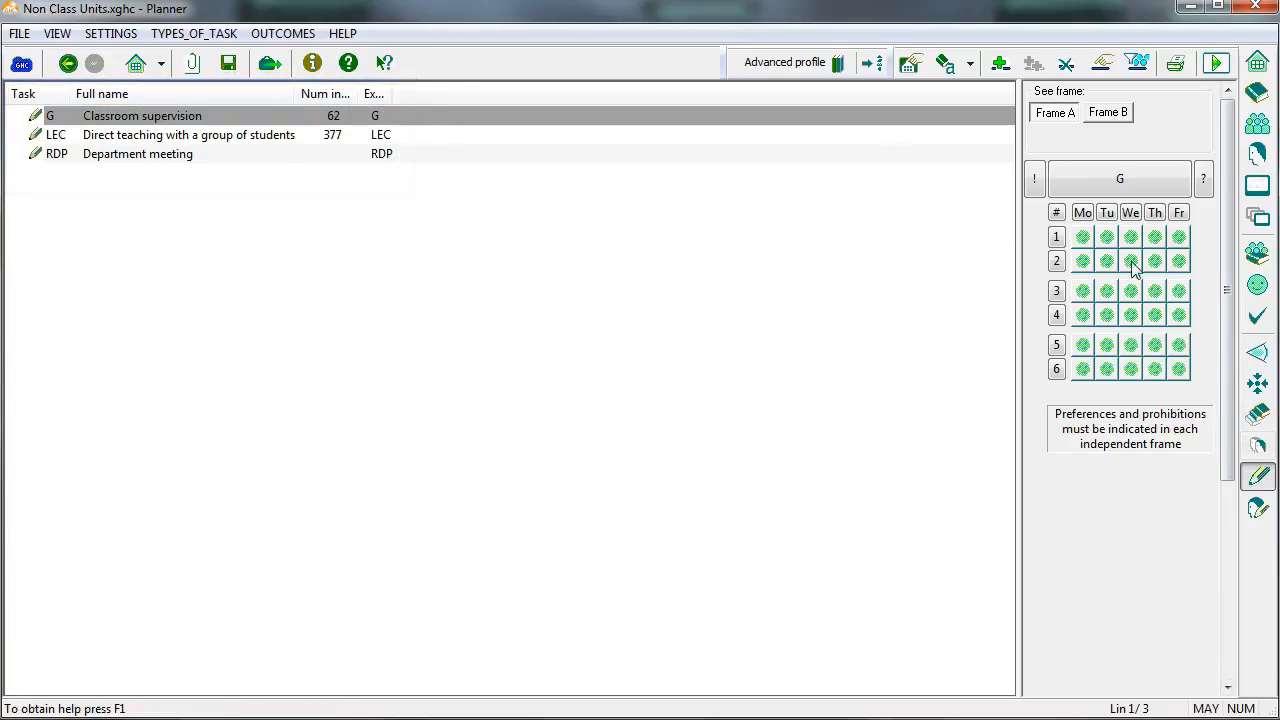
pyautogui.click(1000, 64)
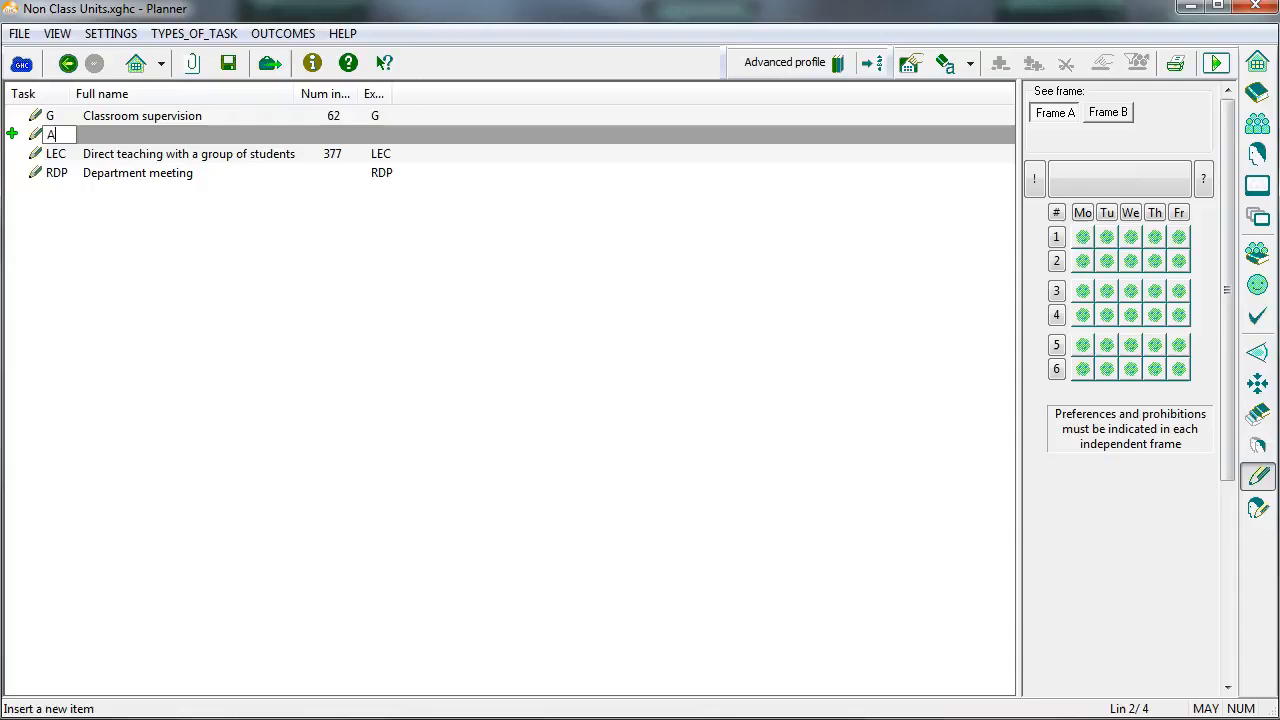
pyautogui.write('AP')
pyautogui.press('Return')
pyautogui.click(677, 286)
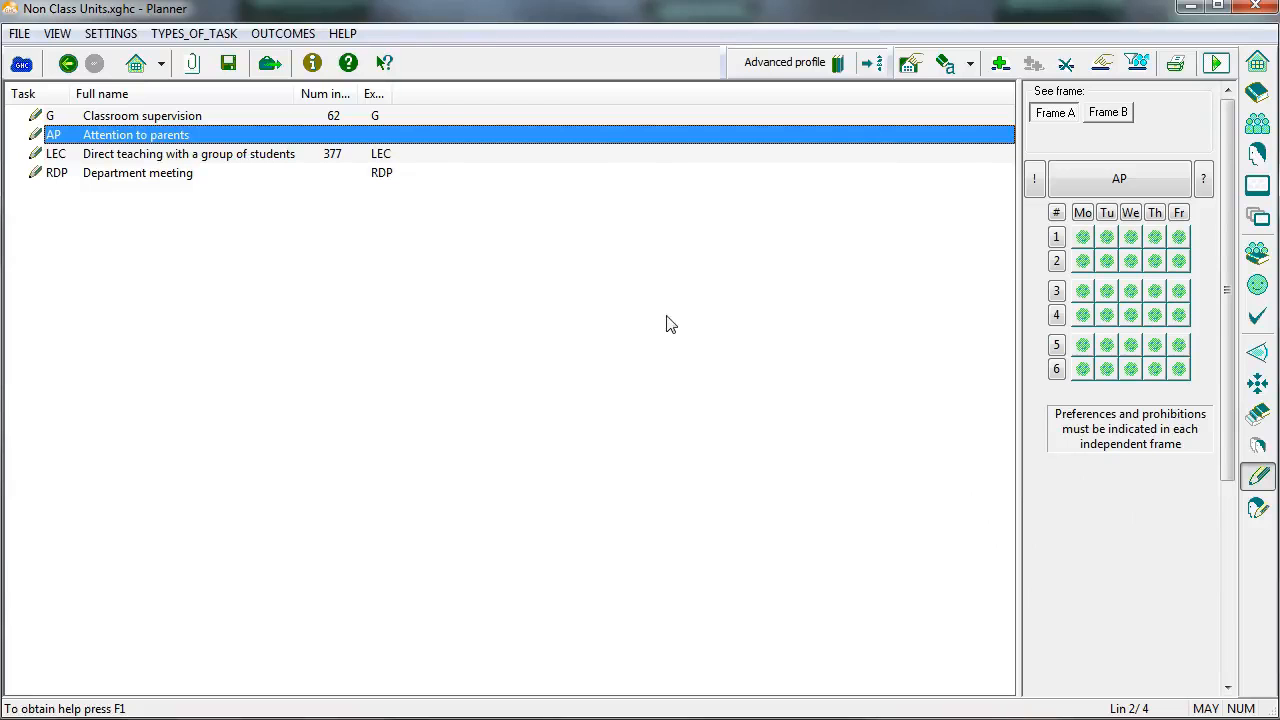
# Step: Review the default task types for class units, meetings and on-call hours in the general options and close them
pyautogui.click(110, 33)
pyautogui.click(150, 78)
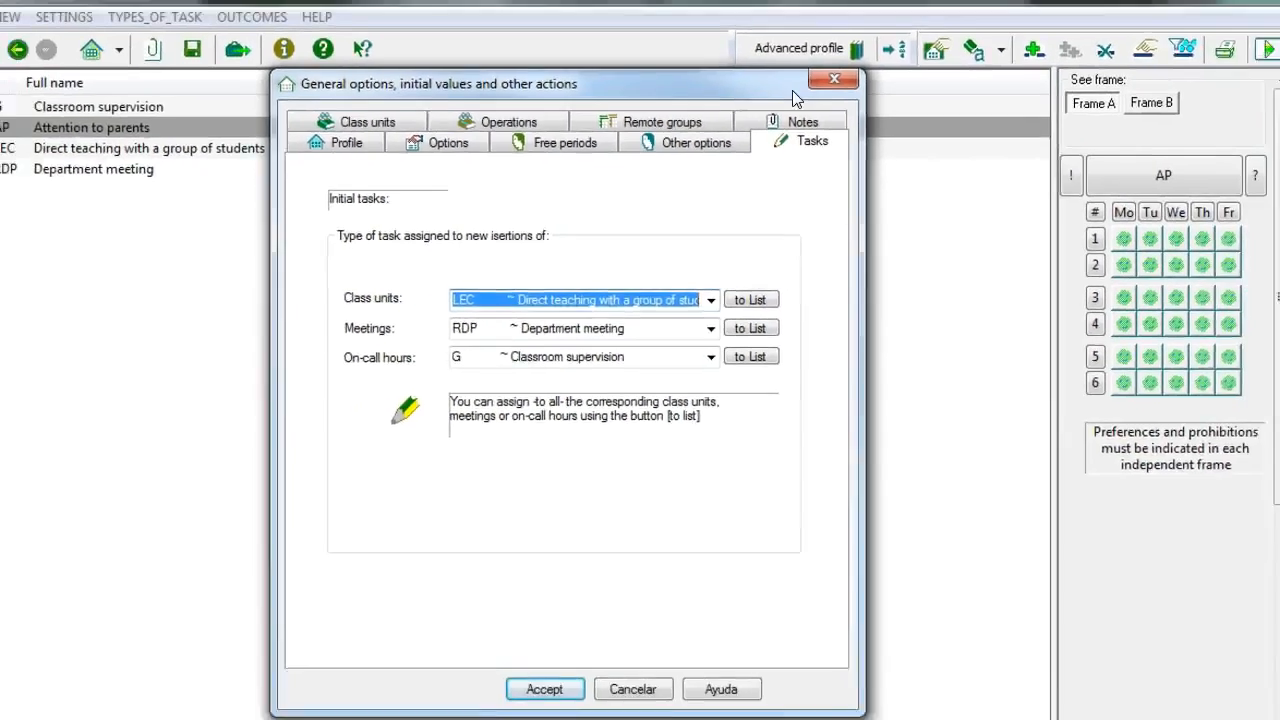
pyautogui.click(881, 32)
# Step: Check the task assigned to the first Tutorial class unit of 3rd Grade - C in its properties and close them
pyautogui.click(1257, 252)
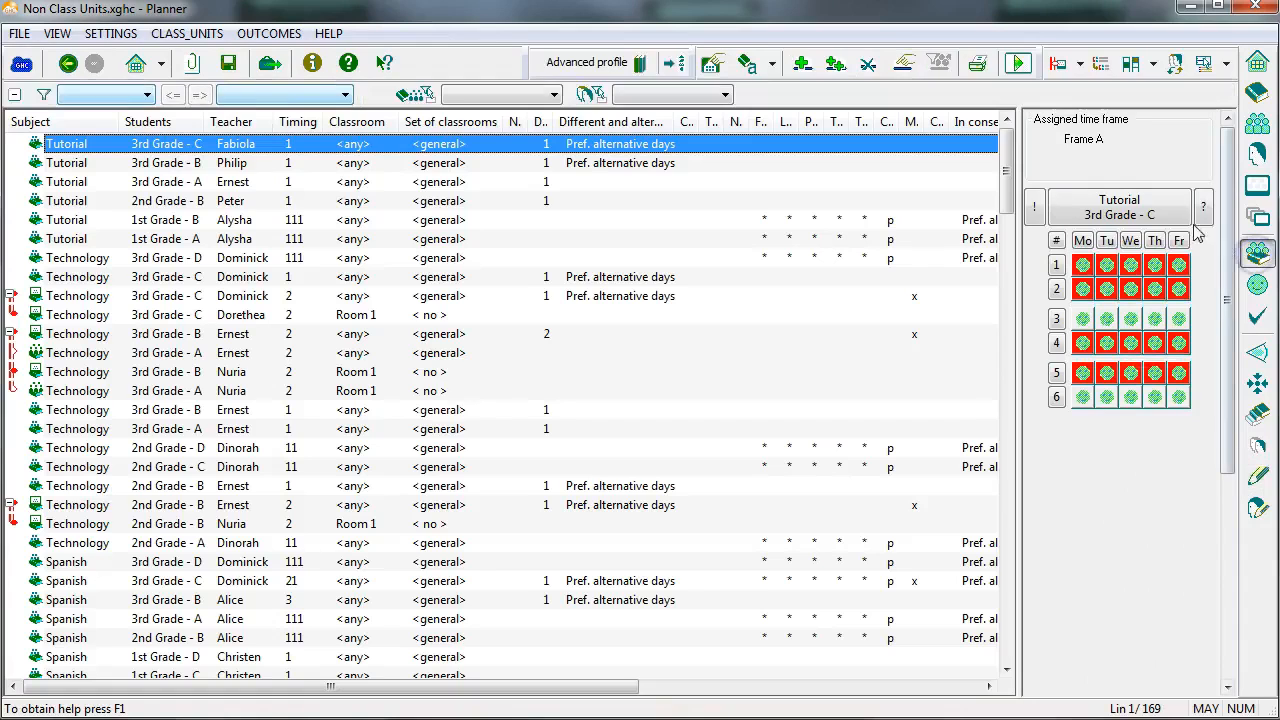
pyautogui.click(1120, 208)
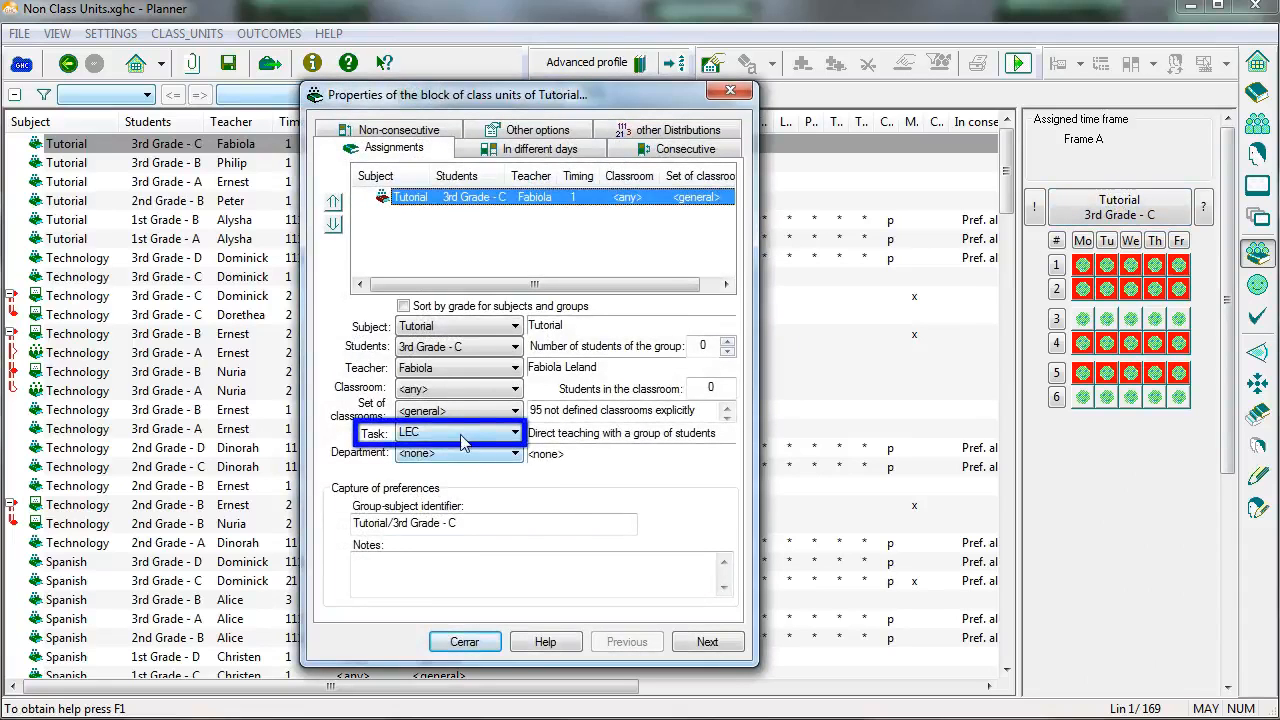
pyautogui.click(458, 436)
pyautogui.press('Escape')
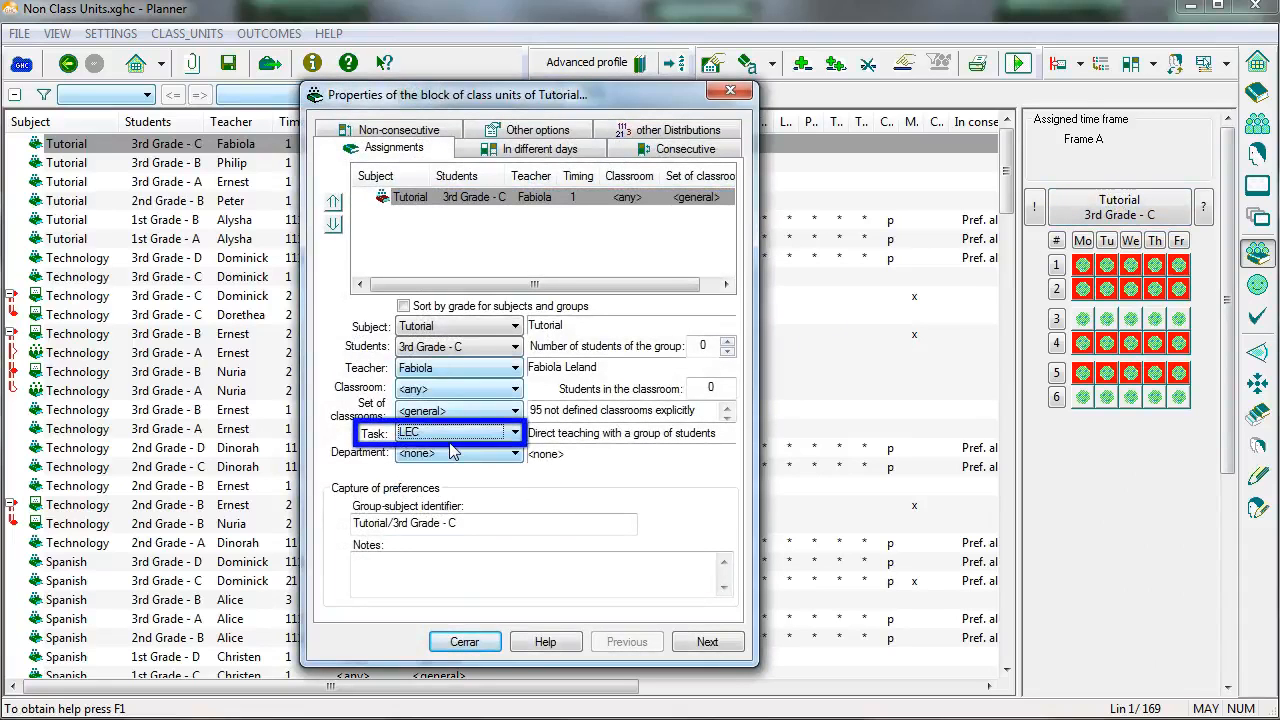
pyautogui.press('Escape')
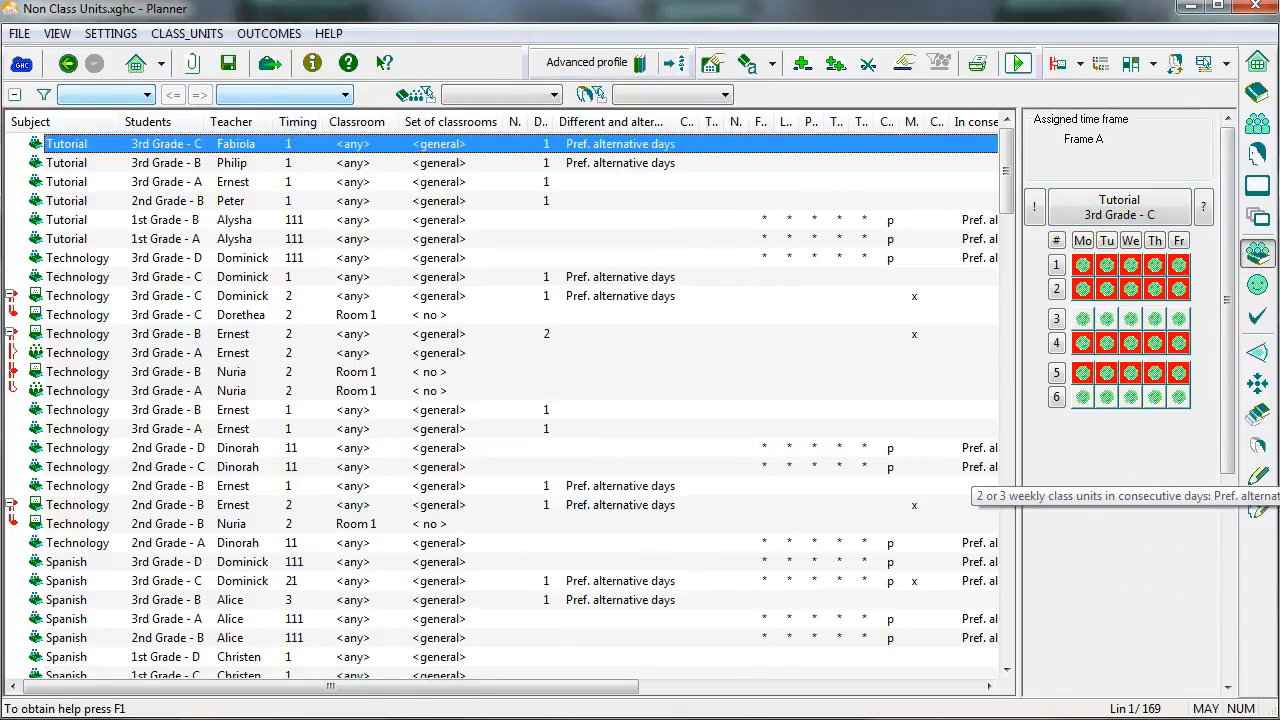
# Step: Add an AP complementary activity in Frame A for the third listed teacher, with 4 weekly intervals, at most 2 daily and non-consecutive
pyautogui.click(1259, 508)
pyautogui.click(1001, 64)
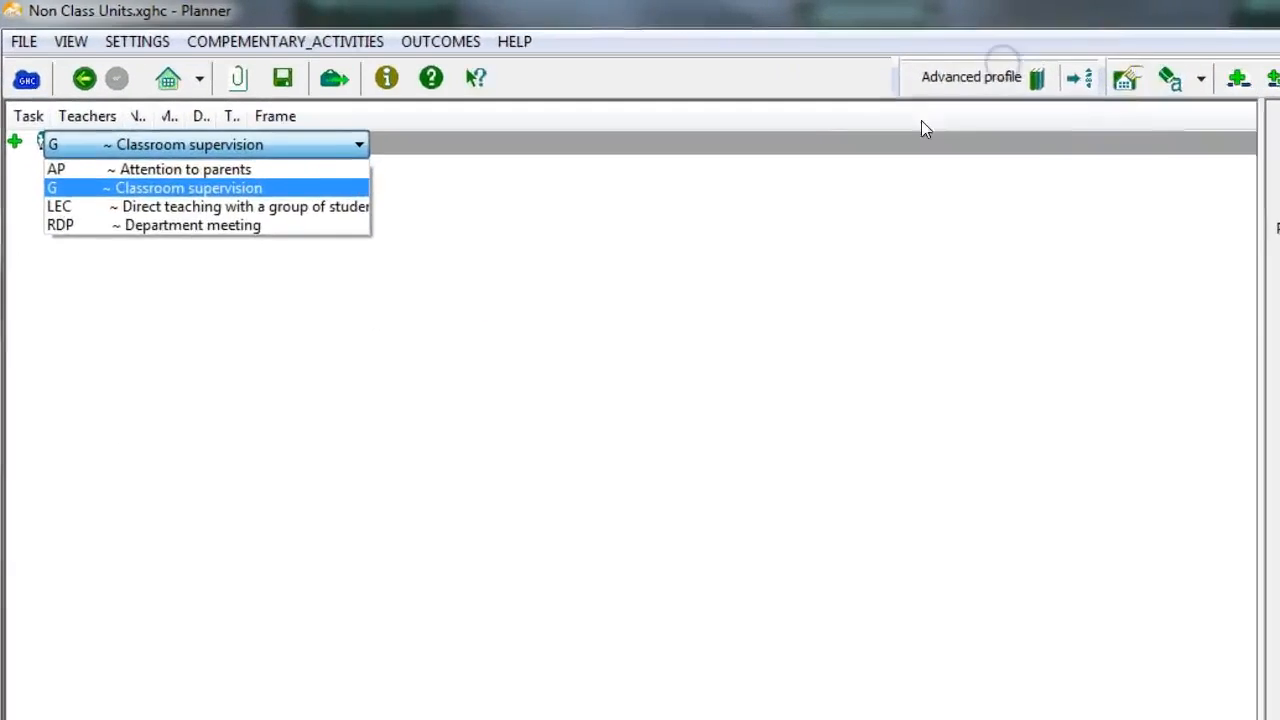
pyautogui.click(185, 133)
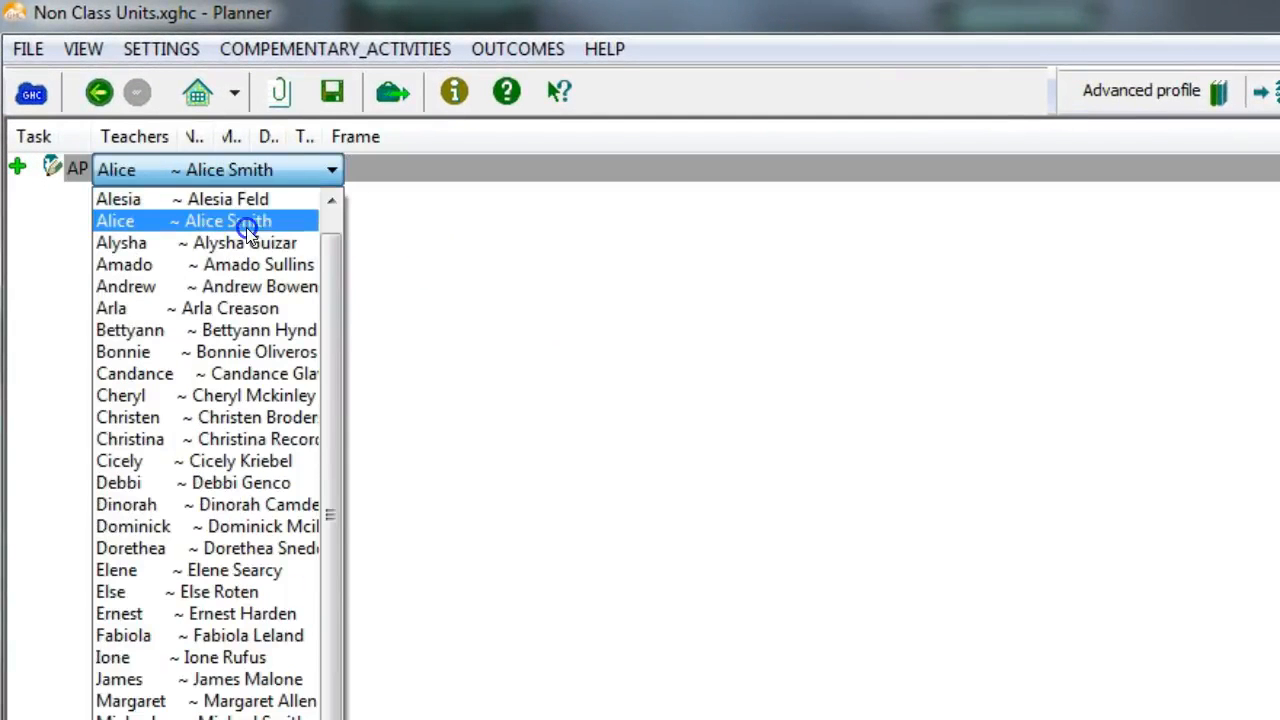
pyautogui.click(246, 227)
pyautogui.press('Return')
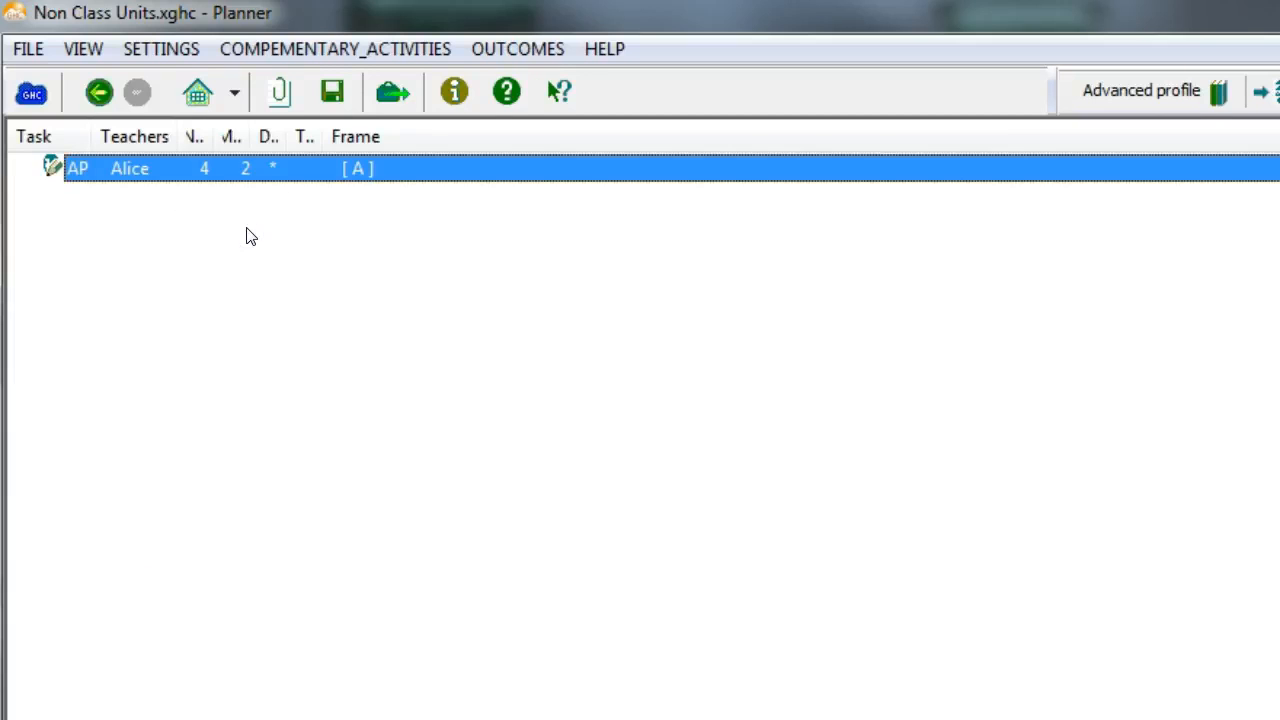
# Step: Review the interval and timeframe settings in the AP complementary activity's properties and close them
pyautogui.click(1120, 190)
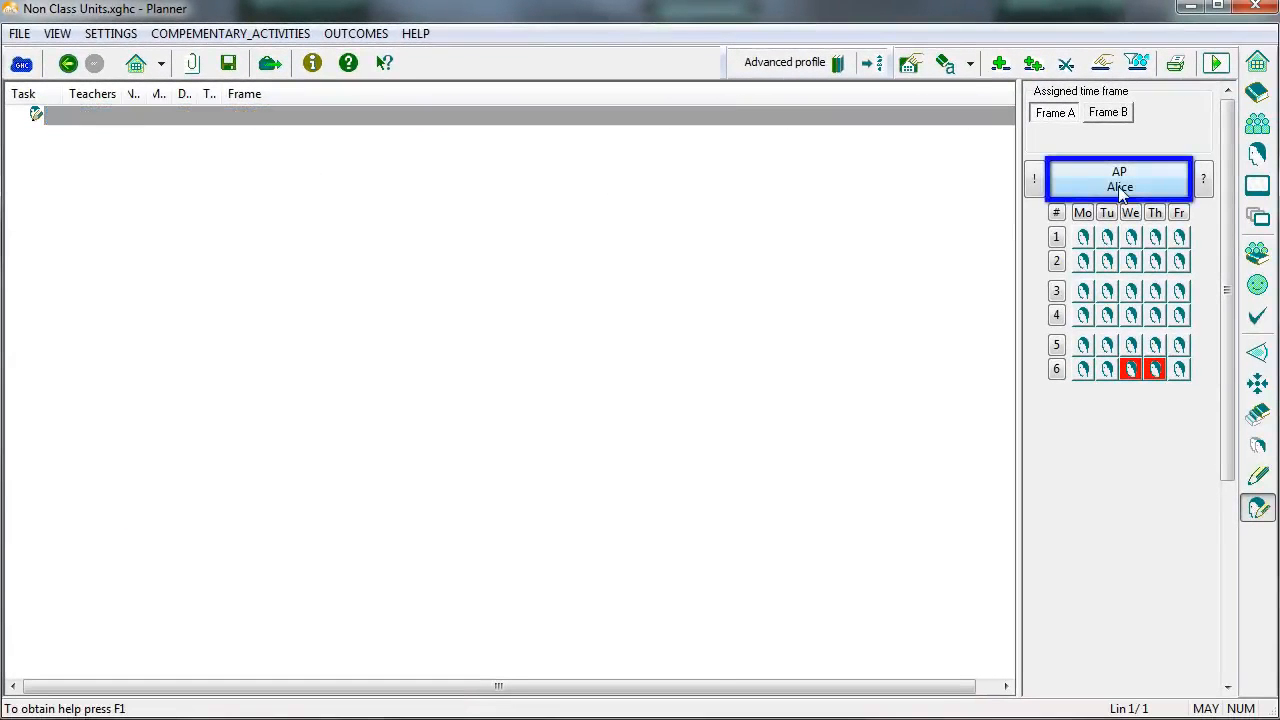
pyautogui.doubleClick(1120, 193)
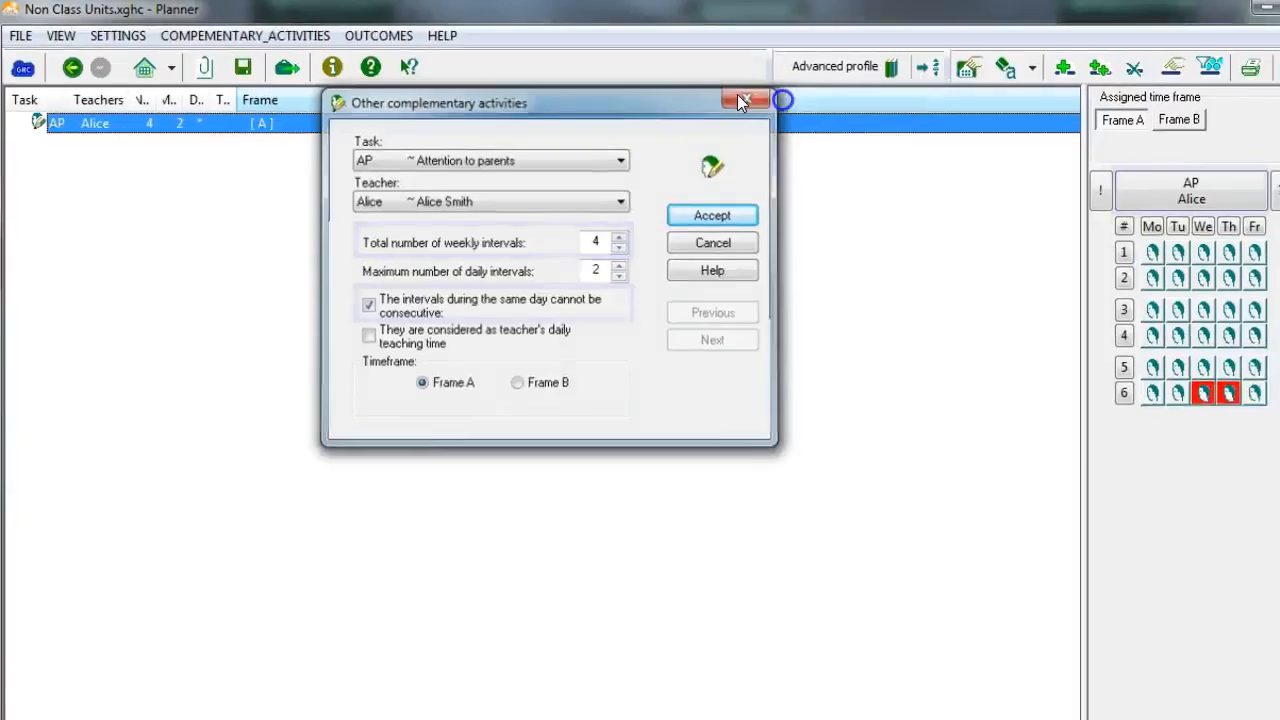
pyautogui.click(950, 122)
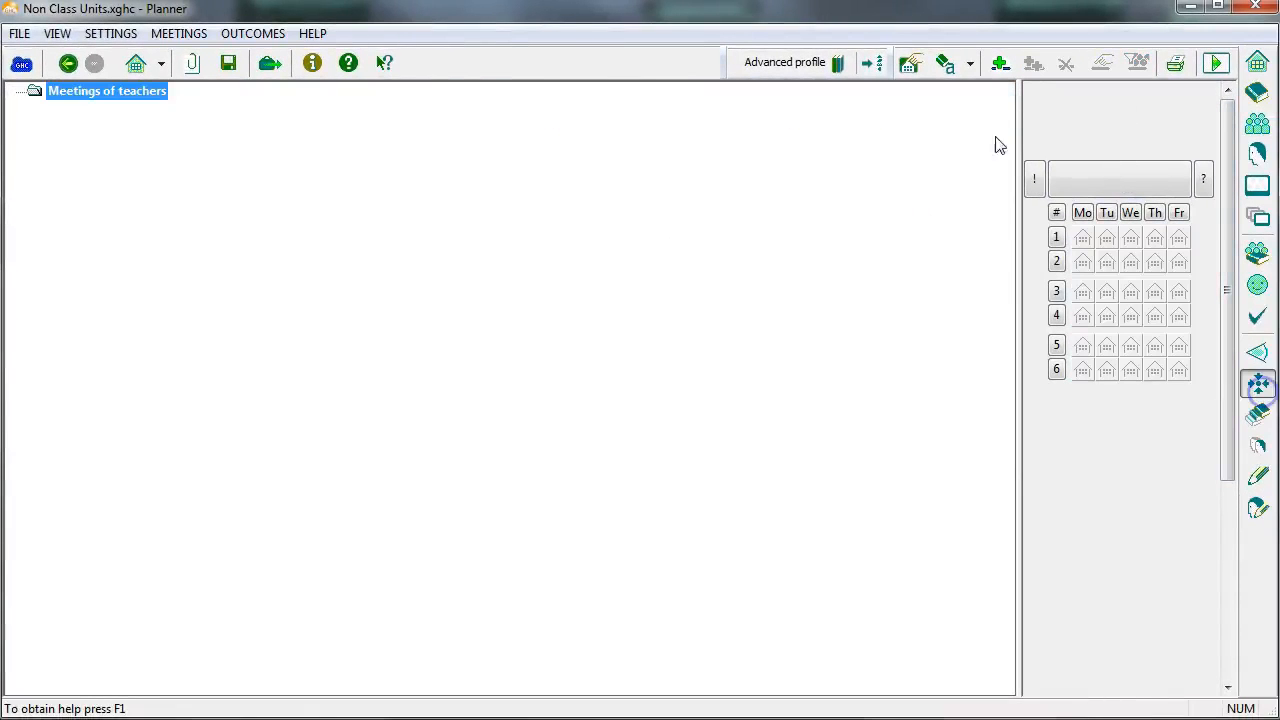
# Step: Create a teachers' meeting named "R. Management" with task RDP, one weekly meeting, Simple duration and Frame A
pyautogui.click(1000, 63)
pyautogui.write('R. Management')
pyautogui.press('Return')
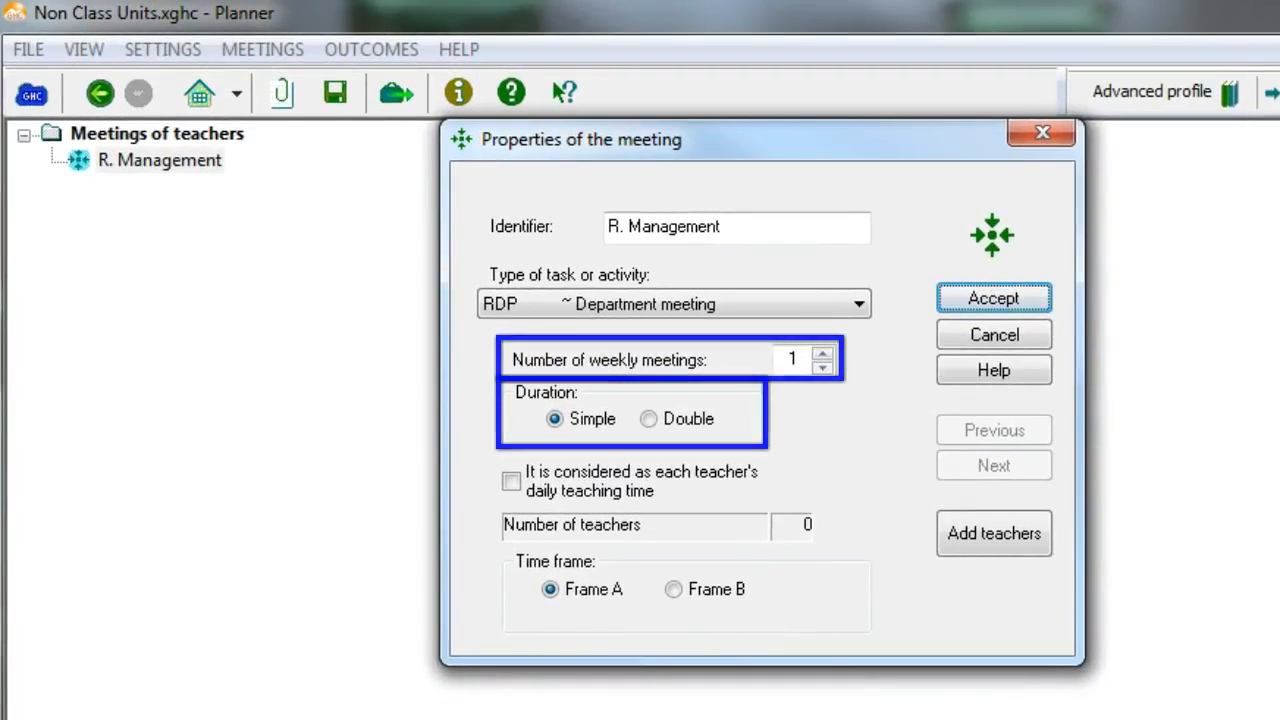
pyautogui.click(998, 299)
# Step: Add the first, third and fifth listed teachers to the R. Management meeting
pyautogui.rightClick(242, 170)
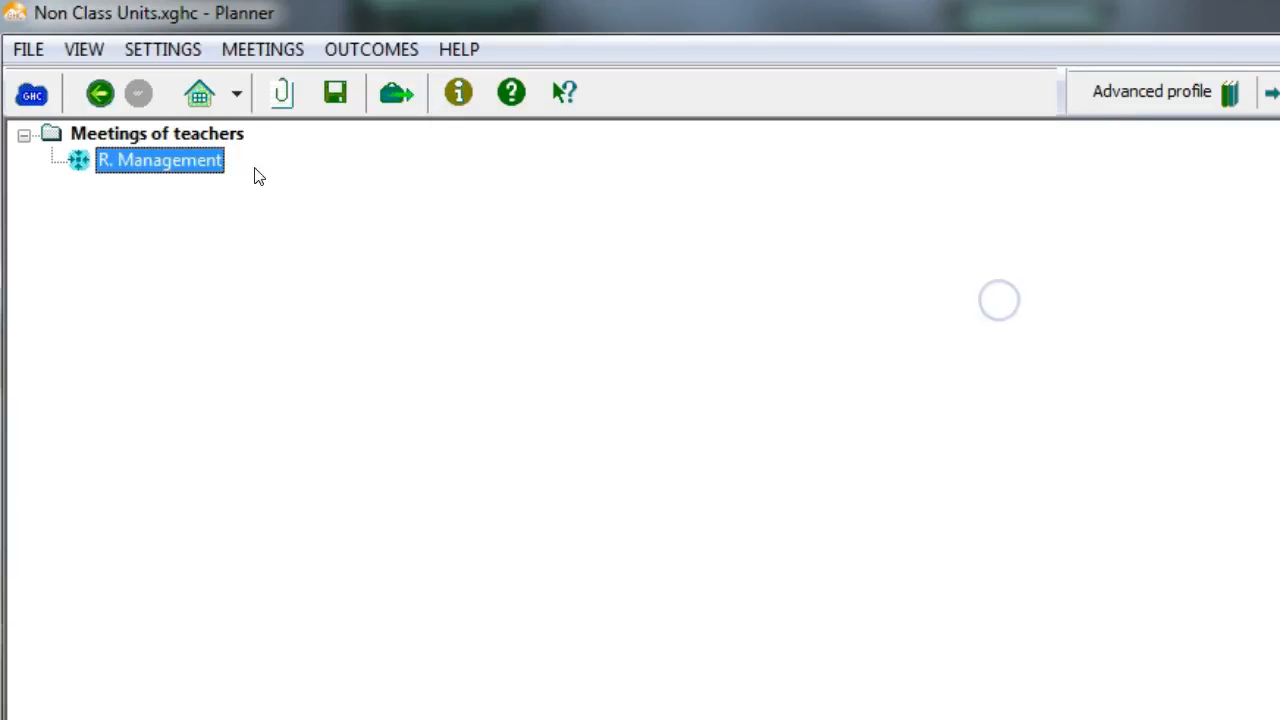
pyautogui.click(320, 240)
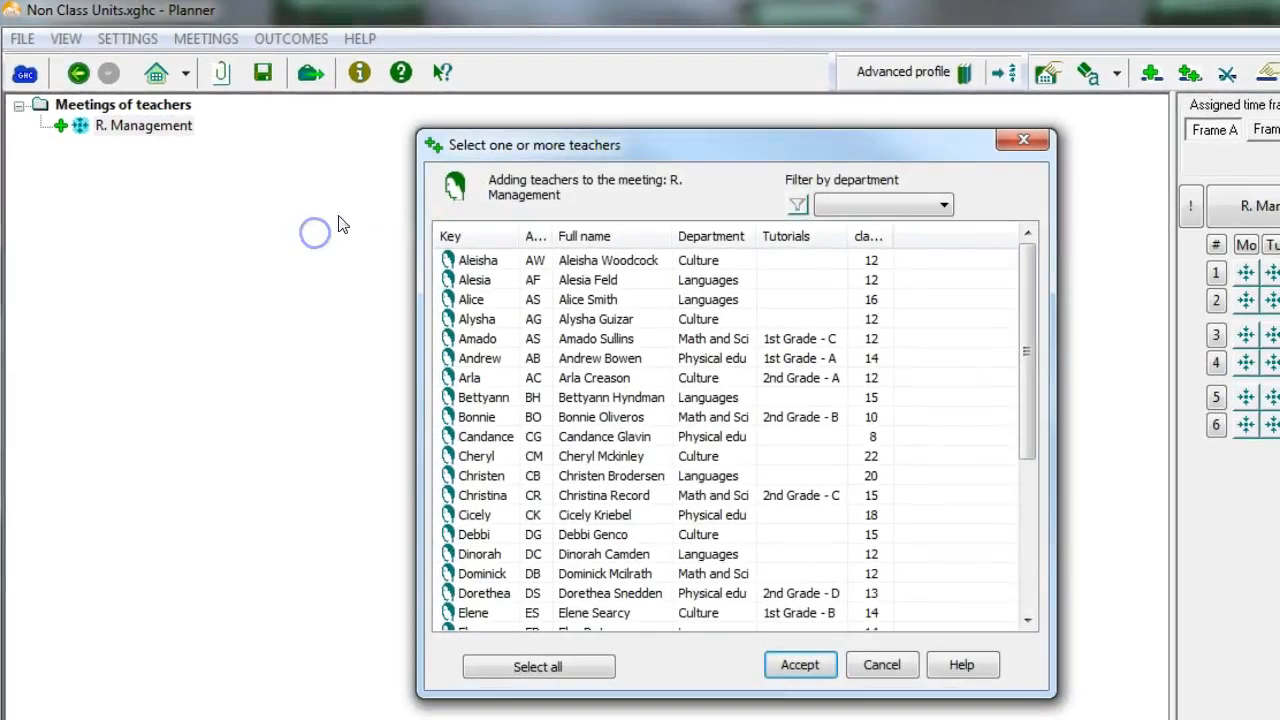
pyautogui.click(571, 292)
pyautogui.keyDown('ctrl'); pyautogui.click(566, 334); pyautogui.keyUp('ctrl')
pyautogui.keyDown('ctrl'); pyautogui.click(564, 376); pyautogui.keyUp('ctrl')
pyautogui.click(797, 664)
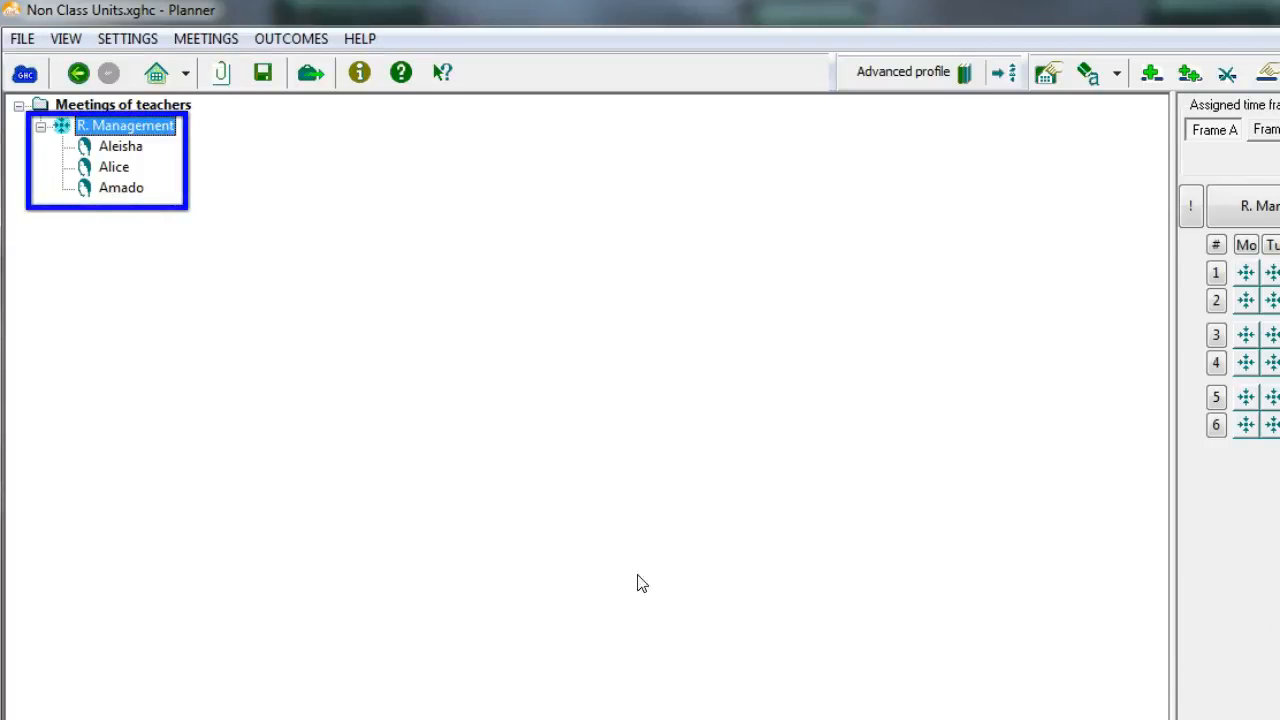
# Step: Examine the schedule preferences of the second R. Management attendee and look the teacher up in the list of teachers
pyautogui.click(113, 167)
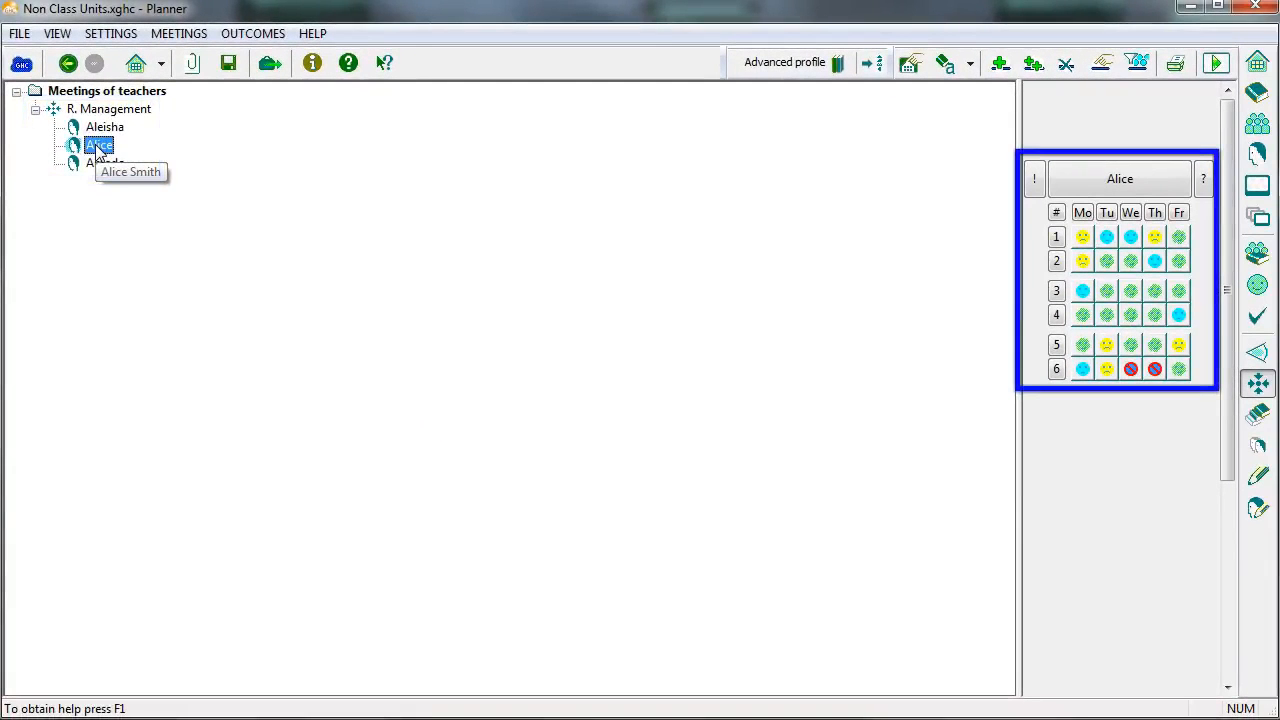
pyautogui.rightClick(97, 147)
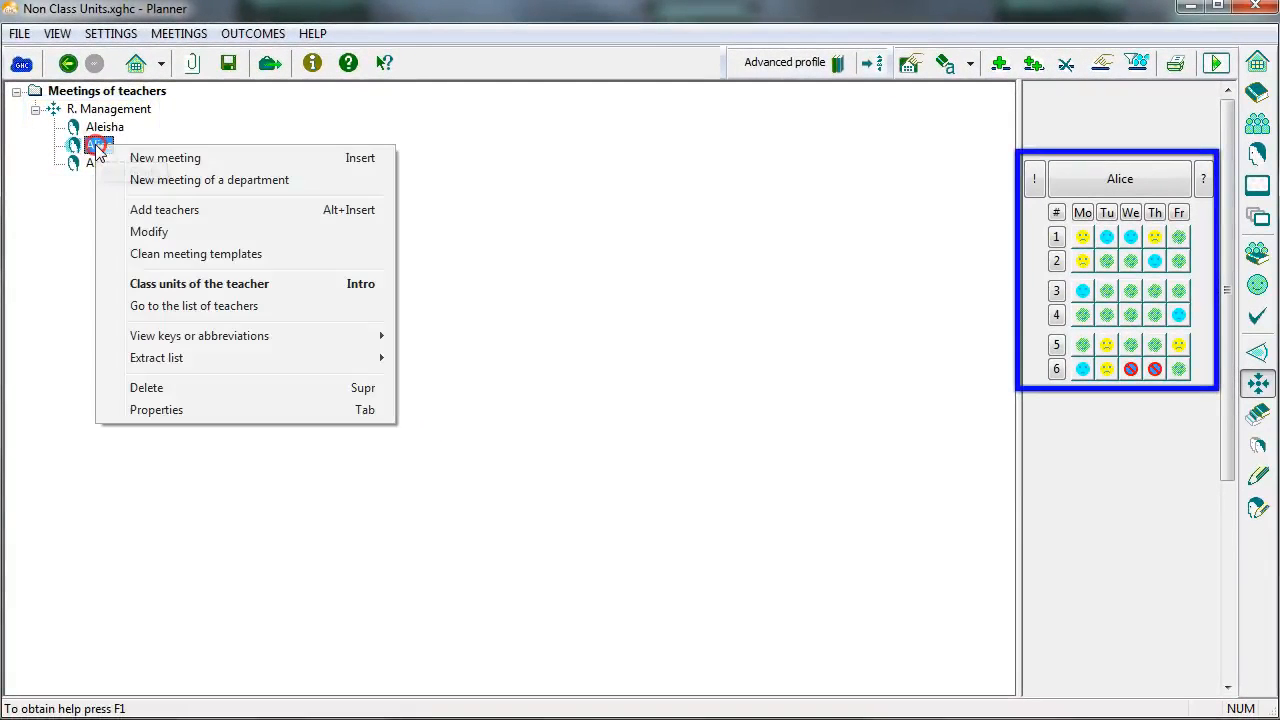
pyautogui.click(201, 307)
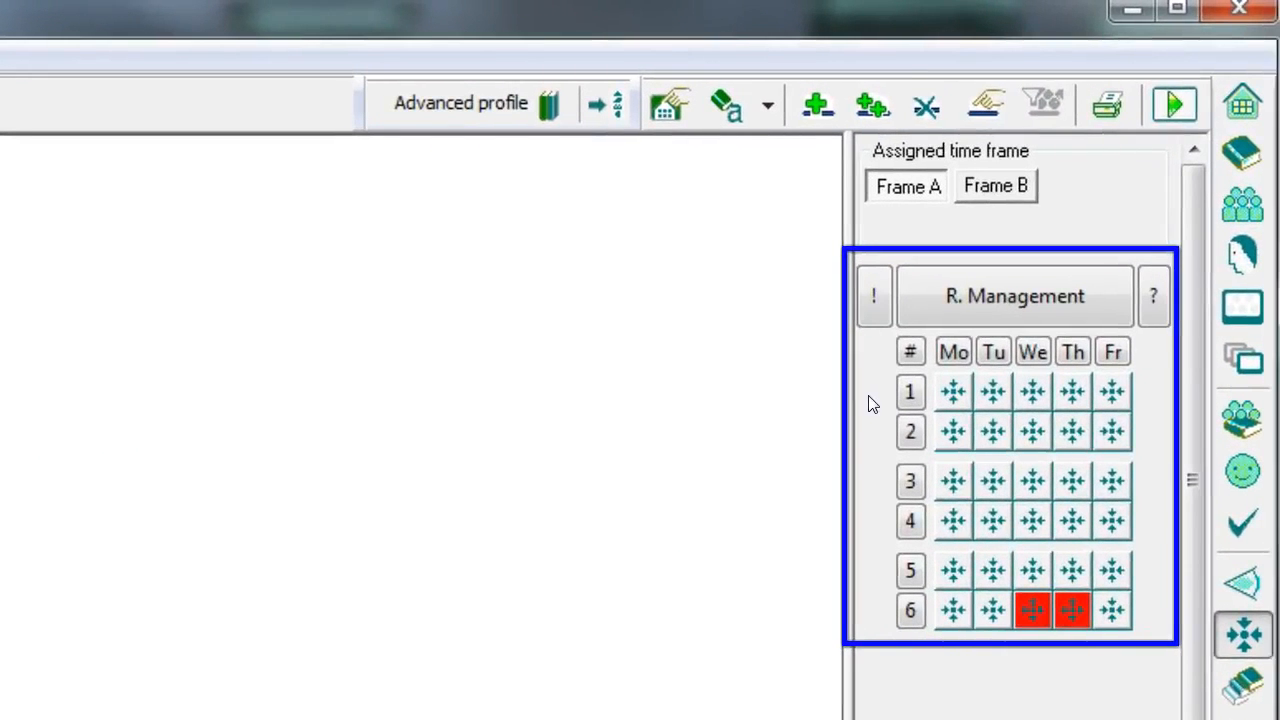
# Step: Fix the R. Management meeting on Monday section 1, prohibit Wednesday section 2, and check the second attendee's template
pyautogui.rightClick(953, 391)
pyautogui.click(1045, 475)
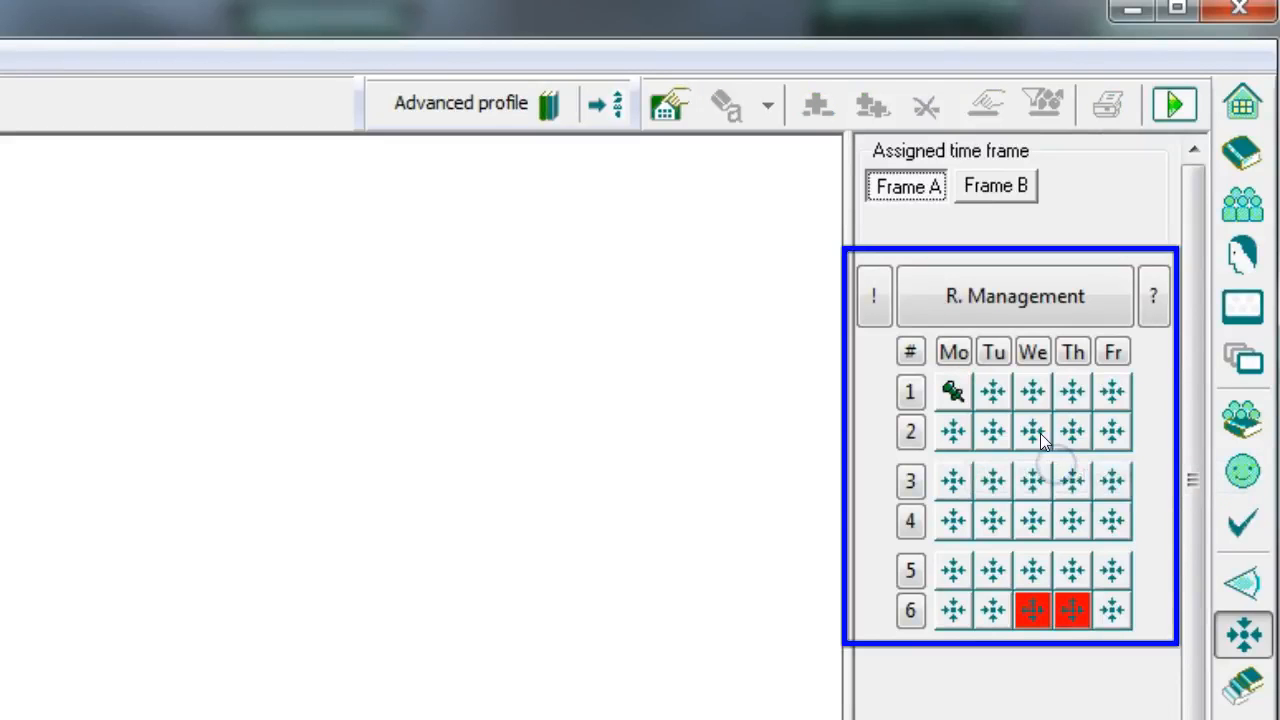
pyautogui.rightClick(1043, 438)
pyautogui.click(1071, 458)
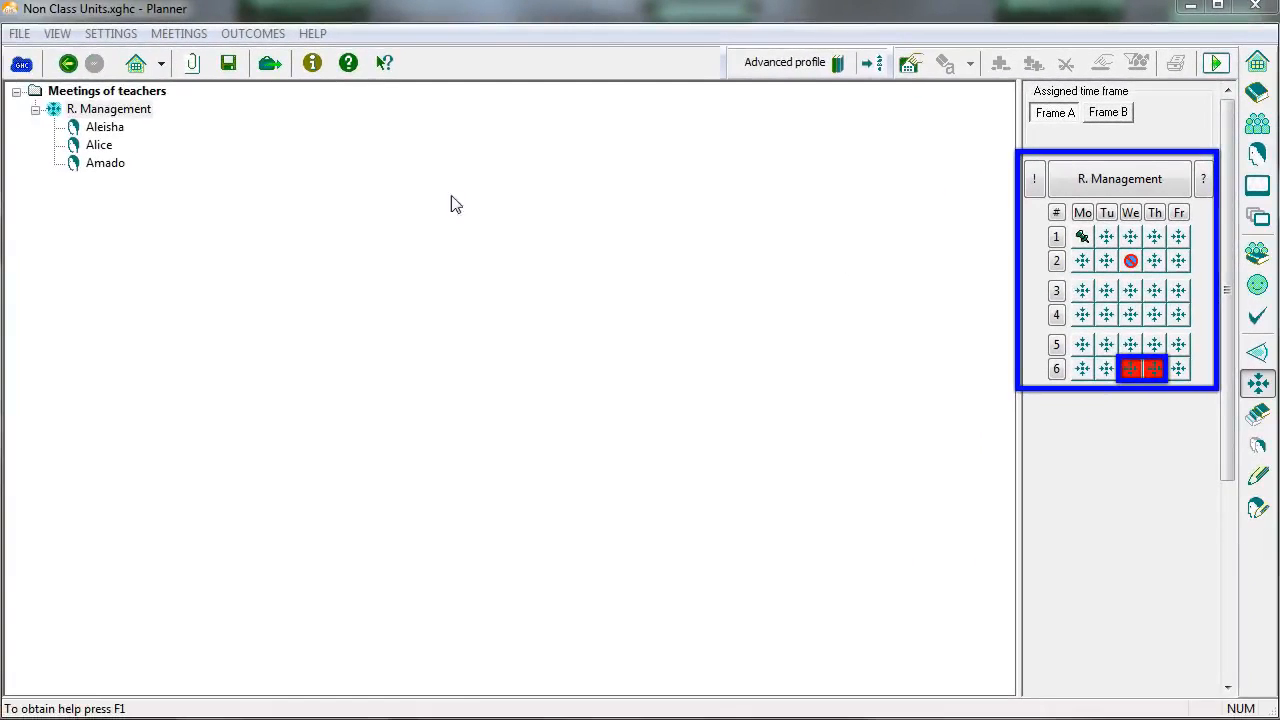
pyautogui.click(110, 149)
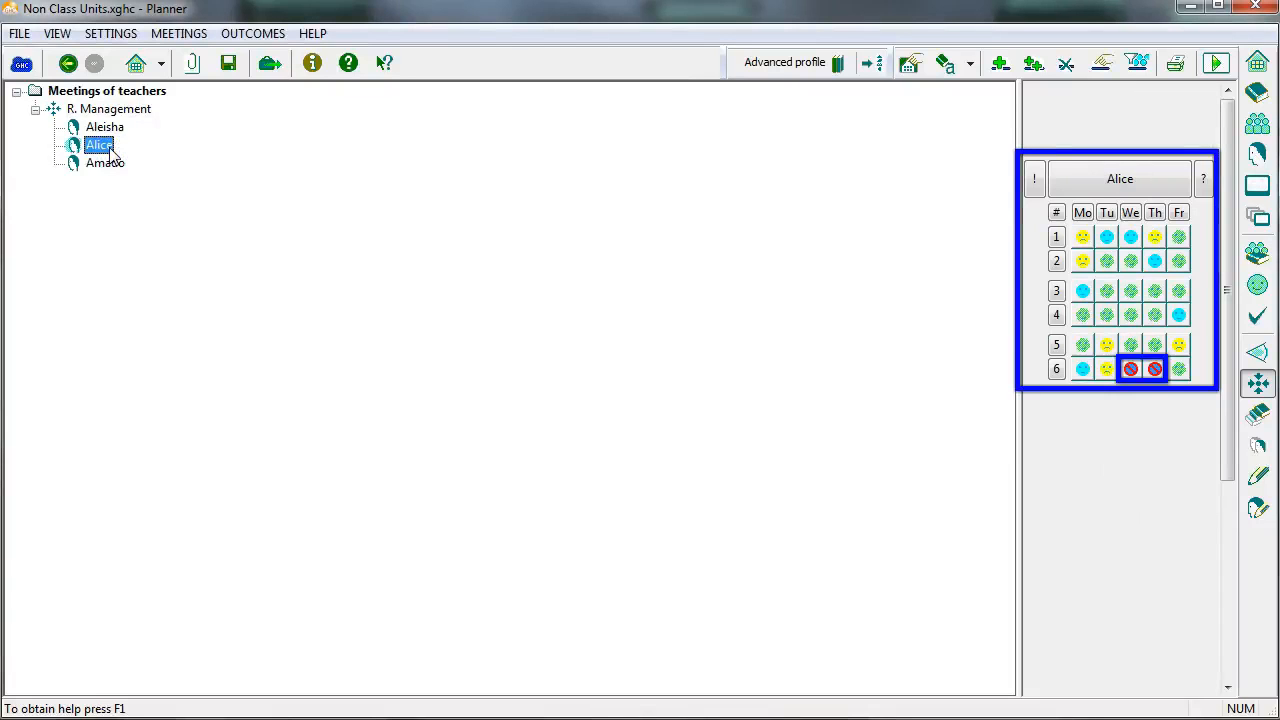
# Step: Create a department meeting only for the Languages department, using the department identifier as the meeting identifier
pyautogui.rightClick(104, 93)
pyautogui.click(131, 126)
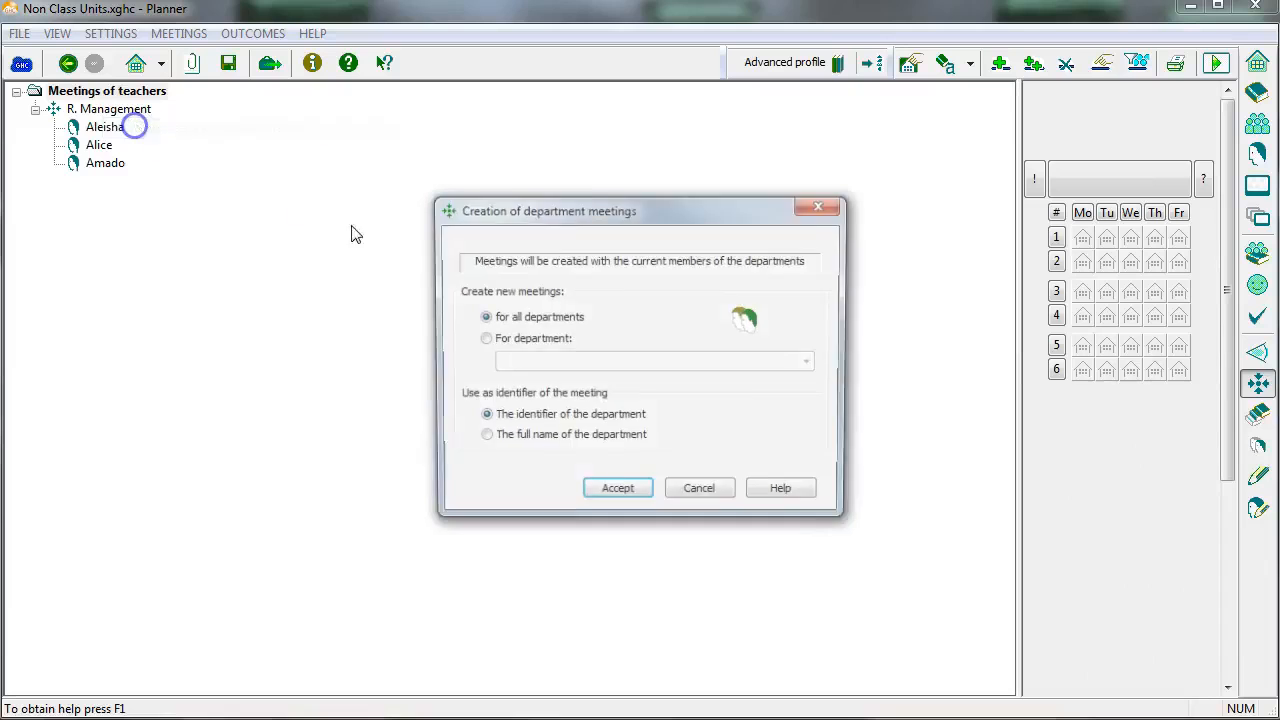
pyautogui.click(530, 340)
pyautogui.click(625, 493)
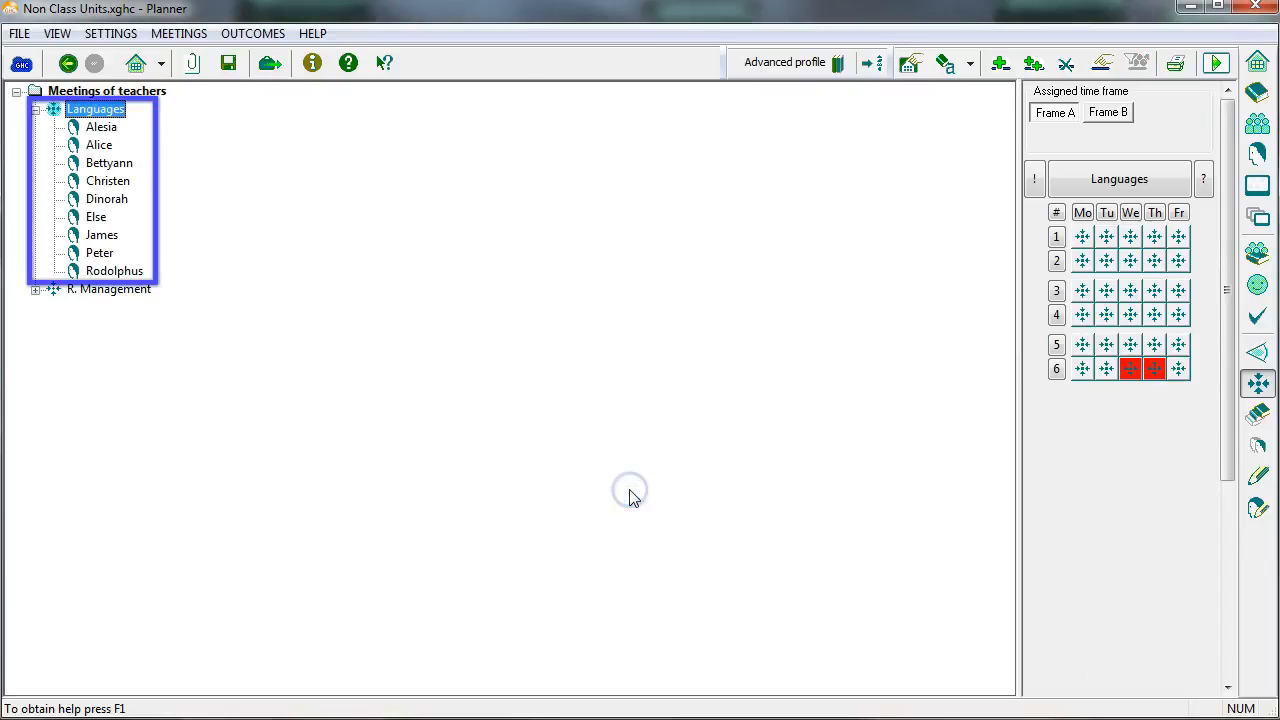
# Step: Look over the student groups and create a new teachers' meeting named "Meetings tutors 1º"
pyautogui.click(1258, 122)
pyautogui.click(1258, 384)
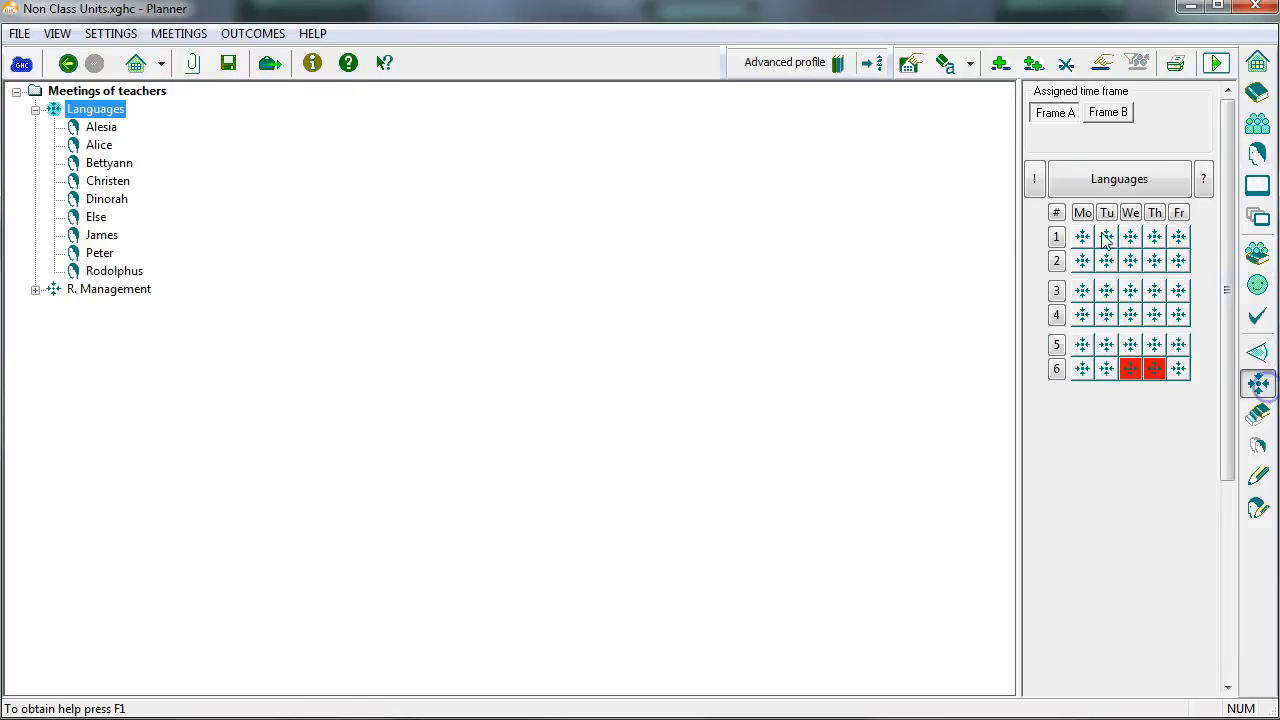
pyautogui.click(1001, 63)
# Step: Add the tutors of 1st Grade A, B, C and D to the "Meetings tutors 1º" meeting, sorting the teachers by tutorials
pyautogui.click(670, 373)
pyautogui.click(683, 205)
pyautogui.scroll(-5, 705, 330)
pyautogui.click(704, 342)
pyautogui.keyDown('shift'); pyautogui.click(706, 395); pyautogui.keyUp('shift')
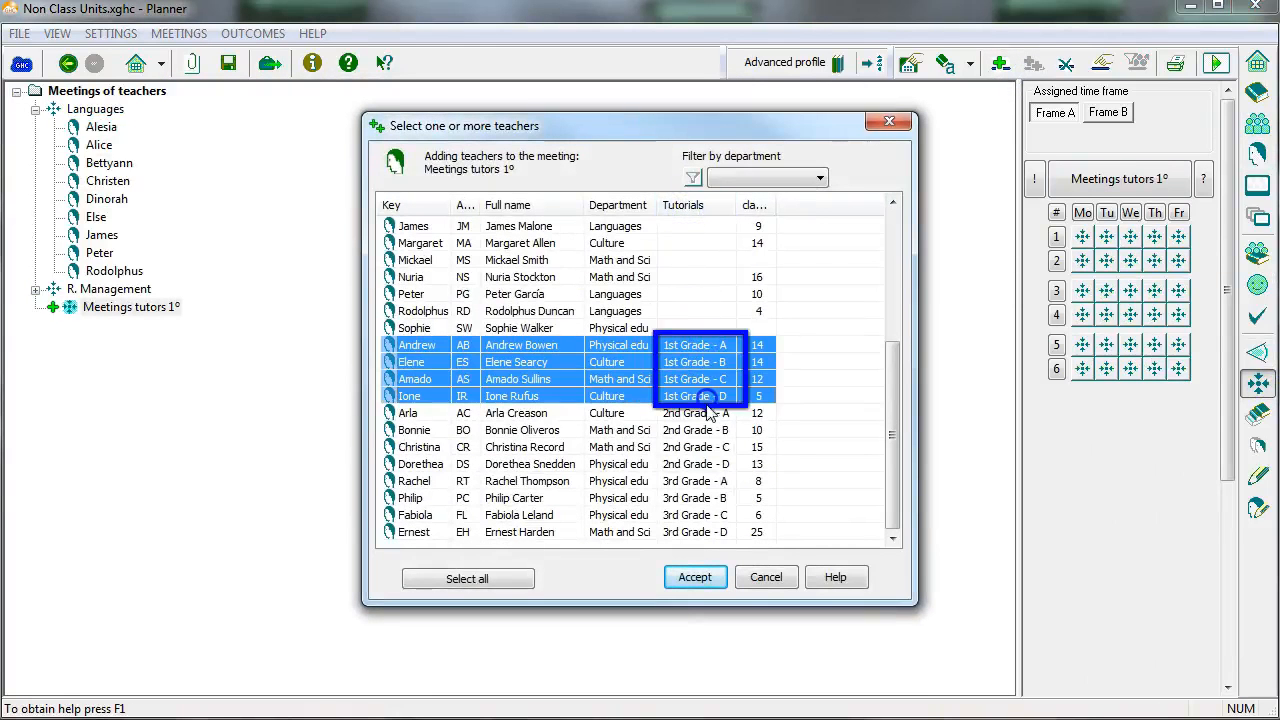
pyautogui.click(695, 577)
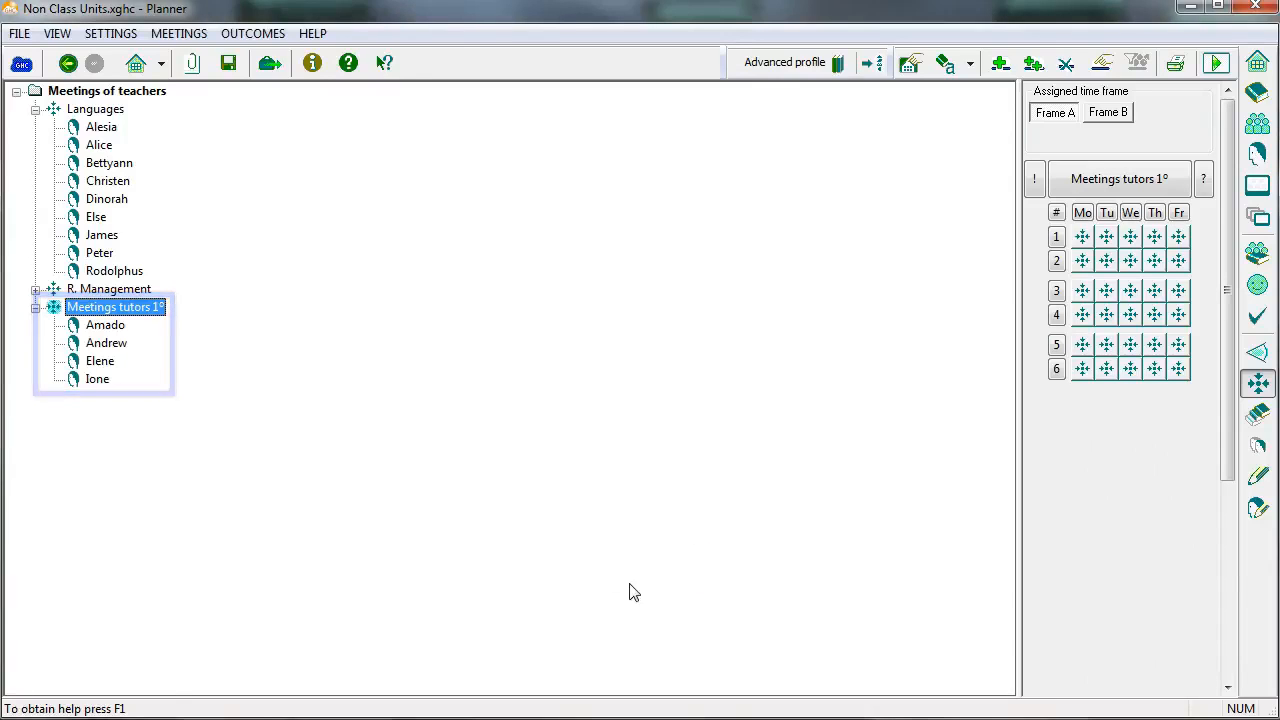
pyautogui.click(104, 113)
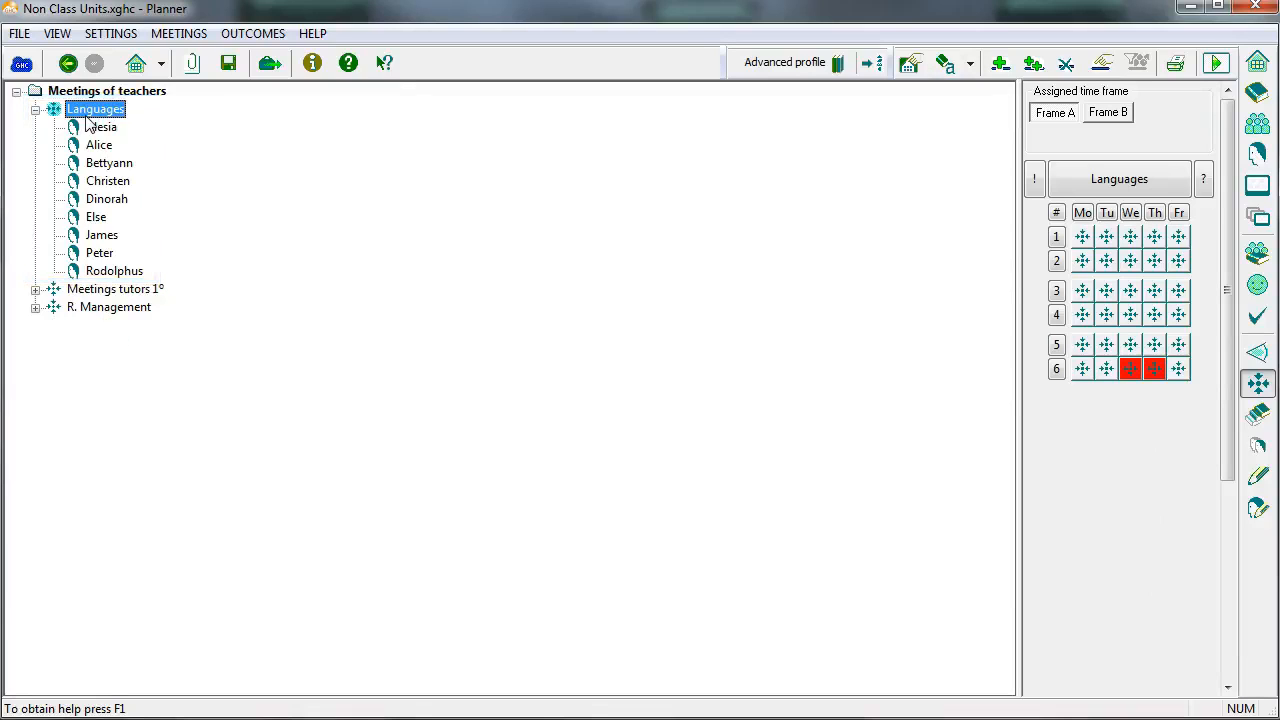
# Step: Create an on-call service named "Vigilance" among the on-call hours
pyautogui.click(1257, 352)
pyautogui.click(999, 64)
pyautogui.write('Vigilance')
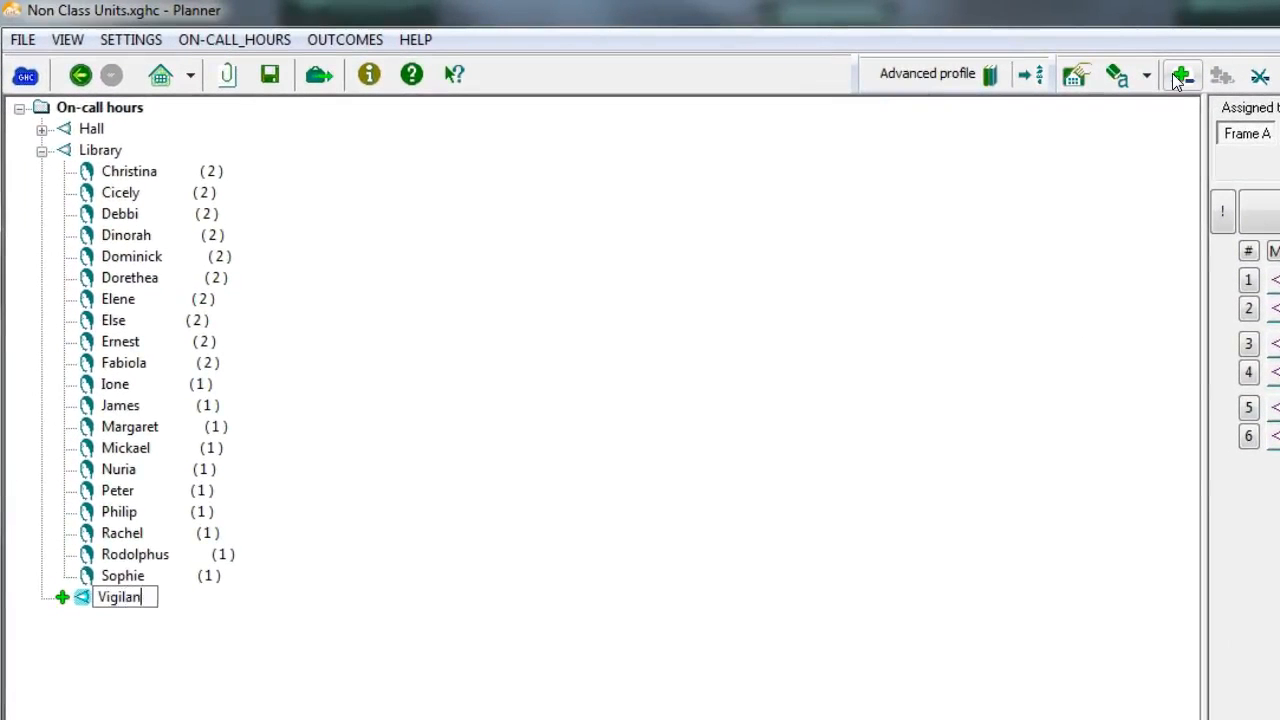
pyautogui.press('Return')
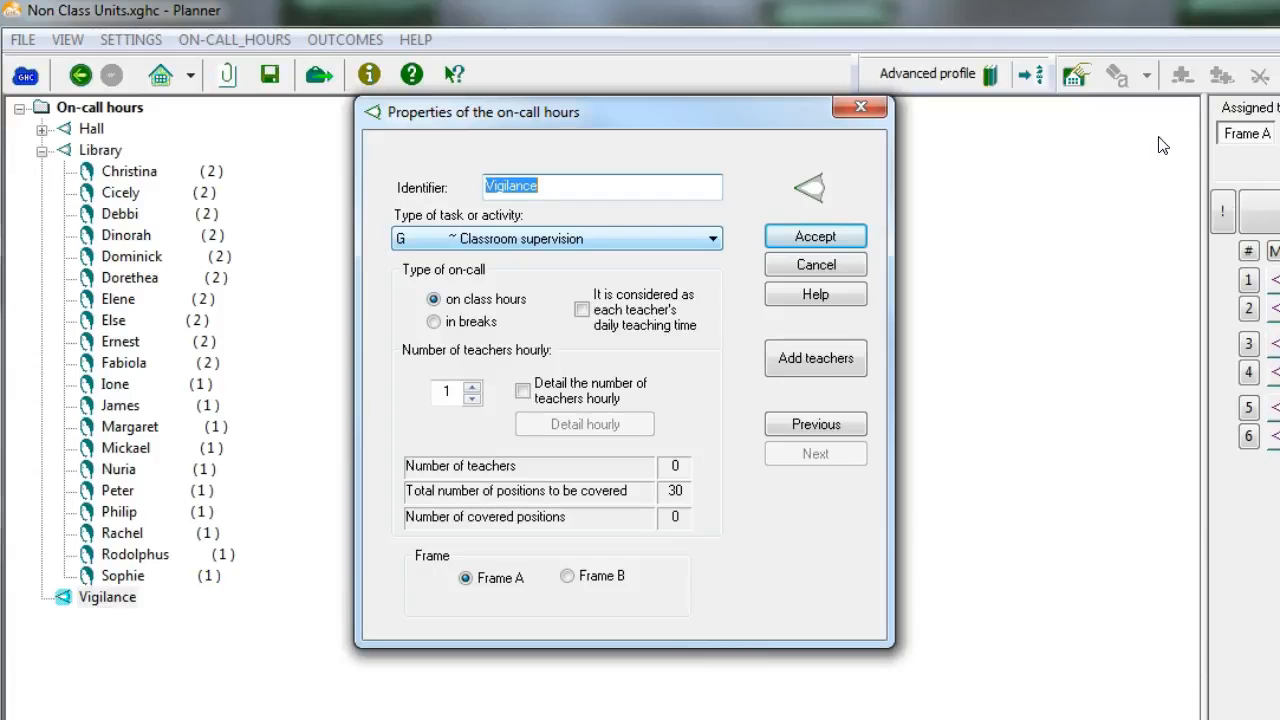
# Step: Add the first listed teacher to the Vigilance service with 3 weekly on-call hours
pyautogui.click(833, 366)
pyautogui.click(645, 264)
pyautogui.click(812, 684)
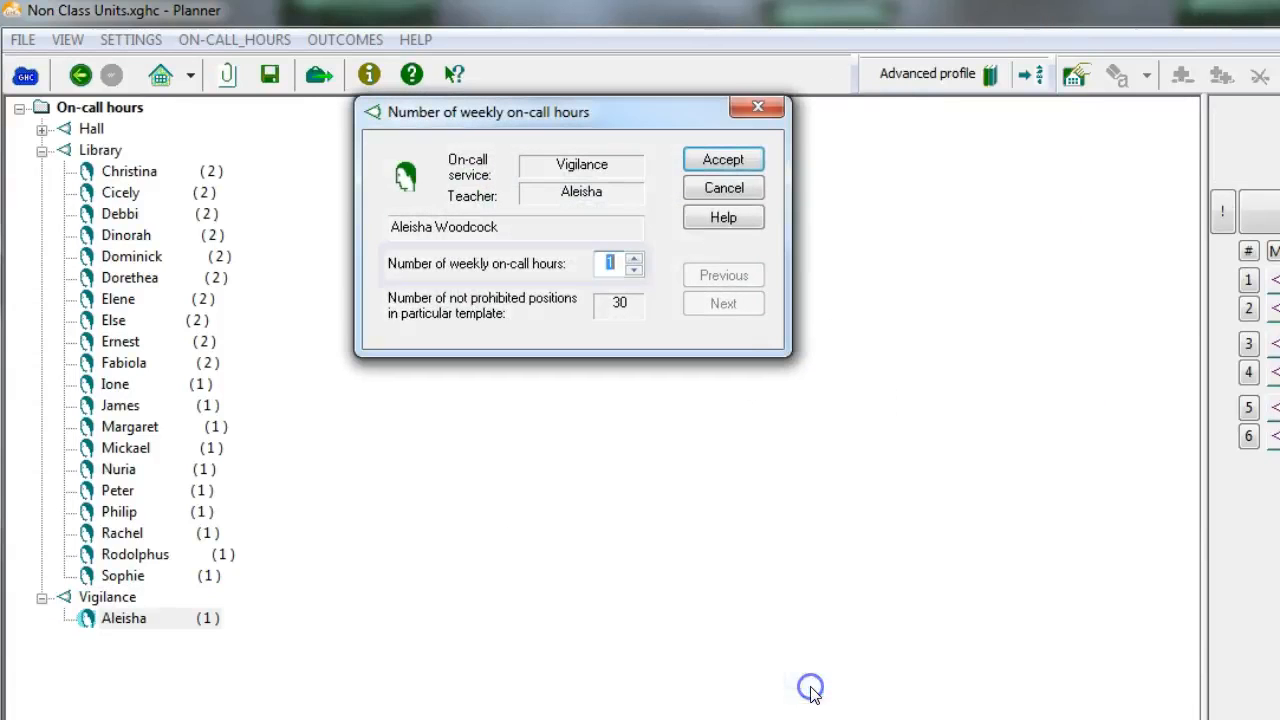
pyautogui.write('3')
pyautogui.click(722, 160)
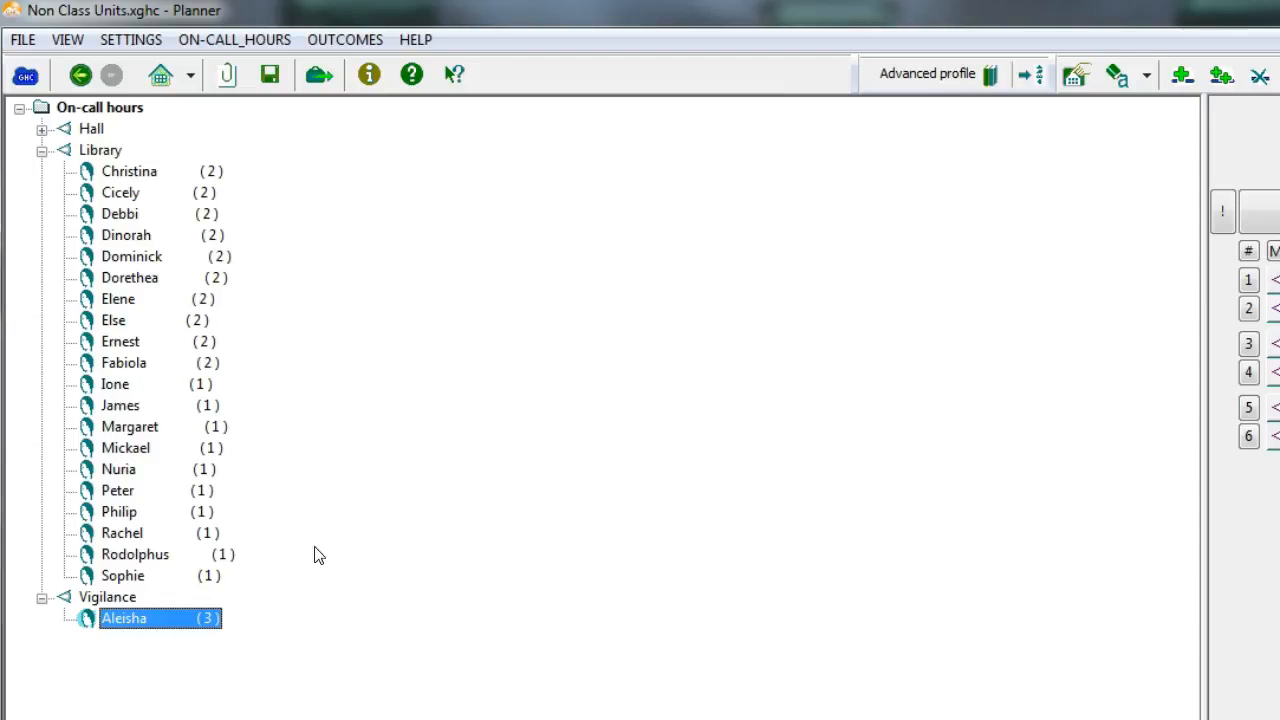
# Step: Detail the number of teachers hourly for the Vigilance service, setting 2 teachers in the first period from Monday to Friday
pyautogui.click(90, 597)
pyautogui.doubleClick(124, 600)
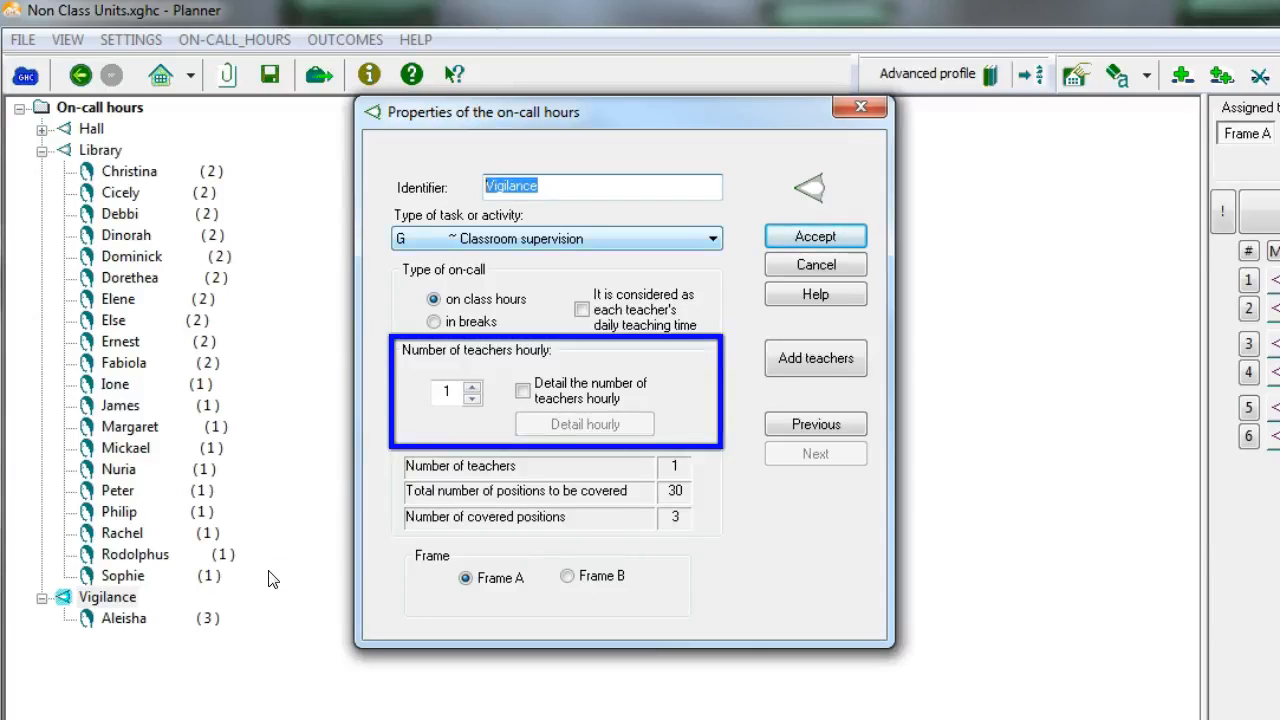
pyautogui.click(537, 398)
pyautogui.click(565, 423)
pyautogui.click(921, 311)
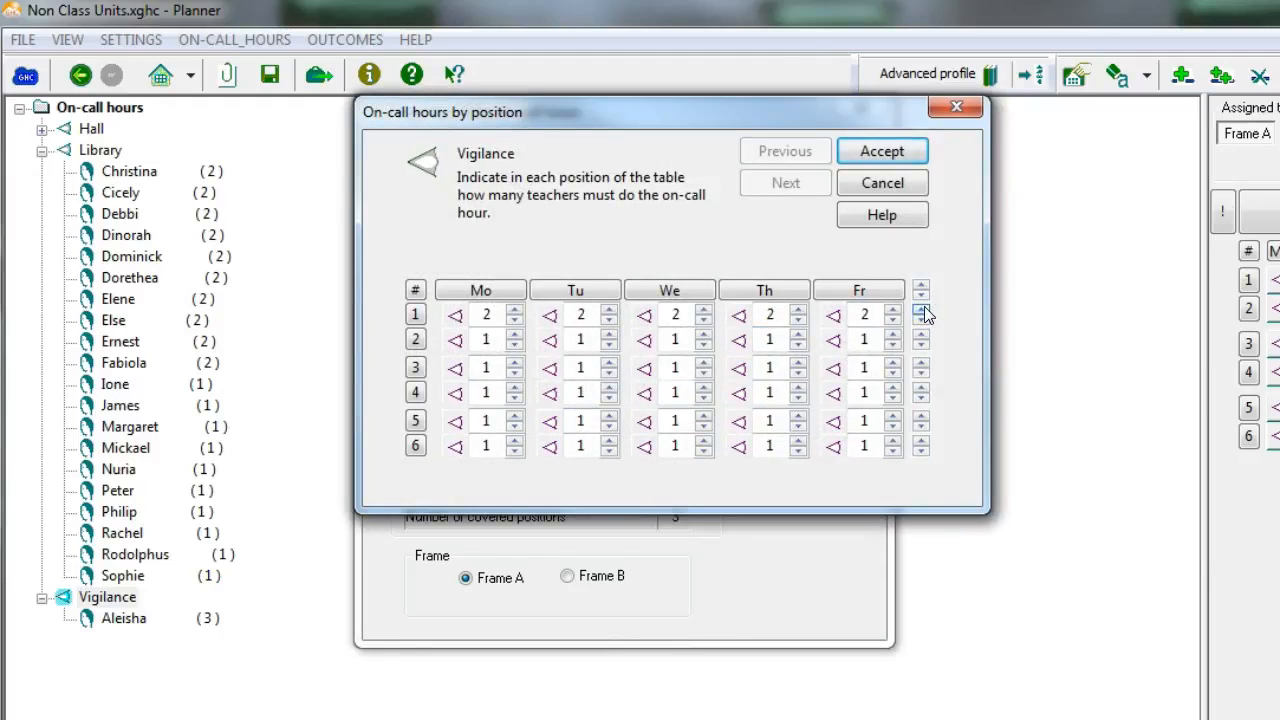
pyautogui.click(894, 150)
# Step: Compare the number of positions to be covered with the covered positions for the Library and Hall on-call services
pyautogui.click(825, 424)
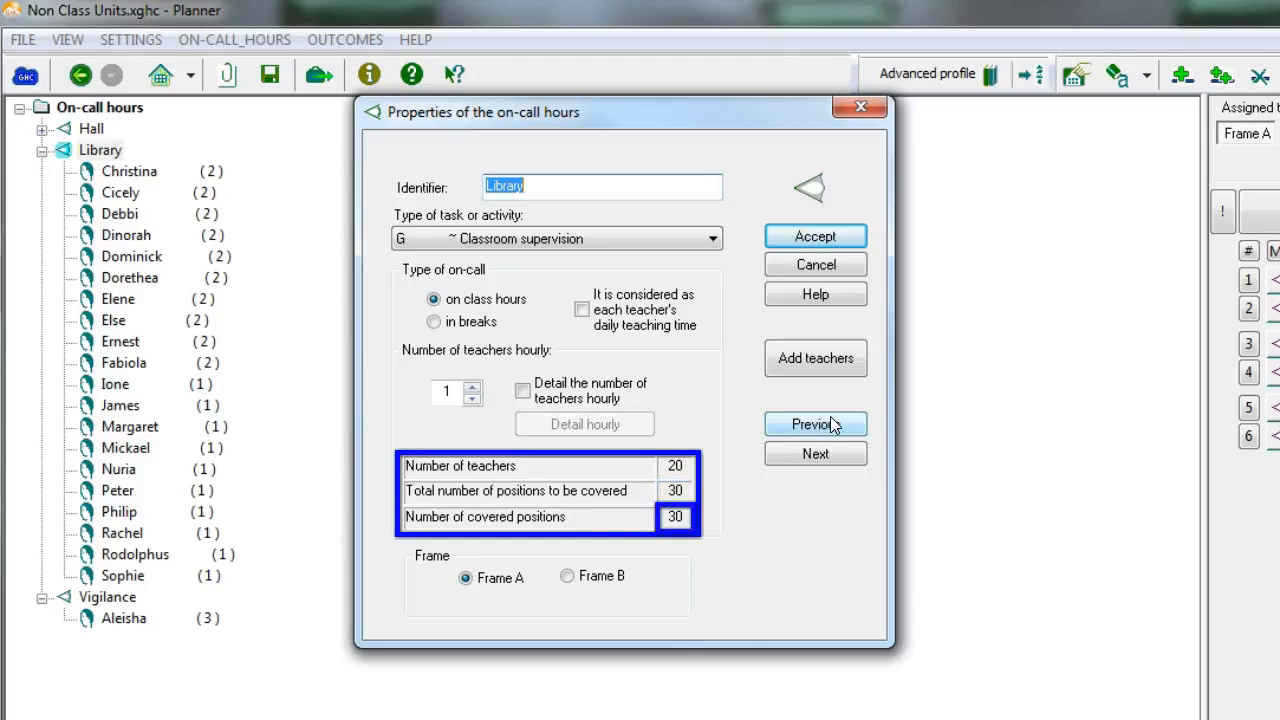
pyautogui.click(817, 425)
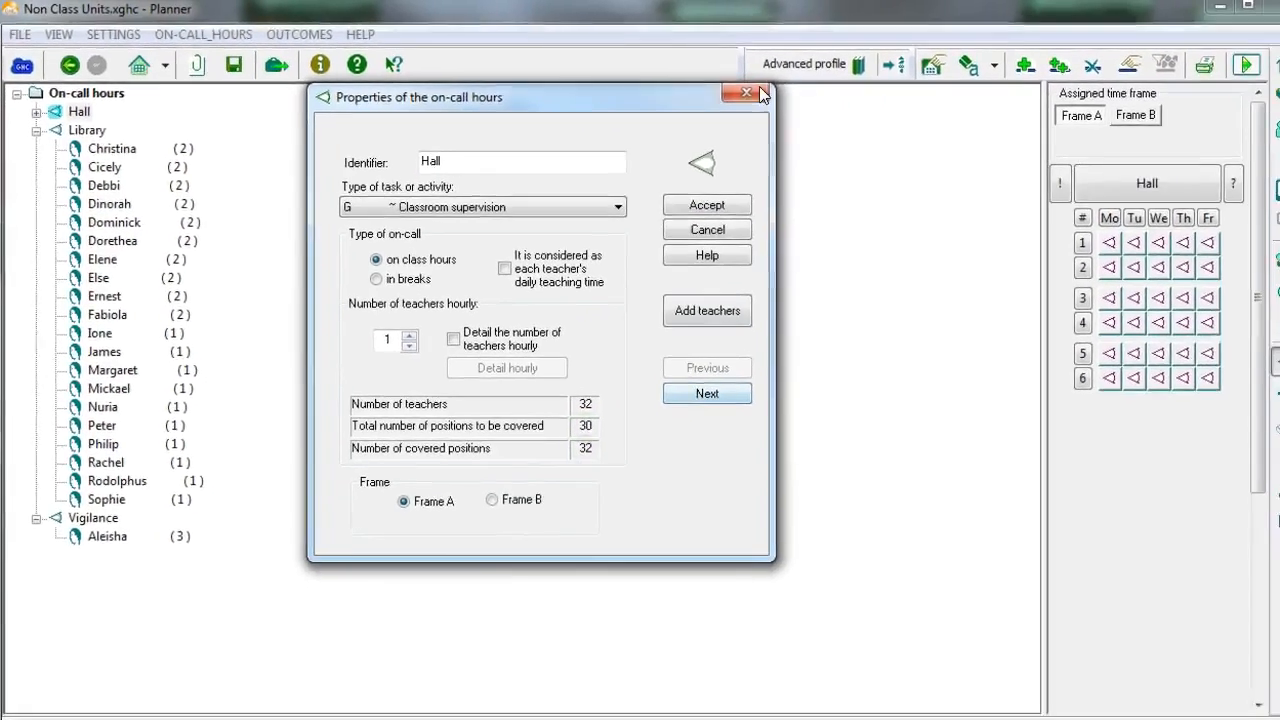
pyautogui.click(766, 93)
# Step: Inspect the validation error about placing on-call hours and enable discarding on-call hours that cannot be placed in the general options
pyautogui.click(1257, 316)
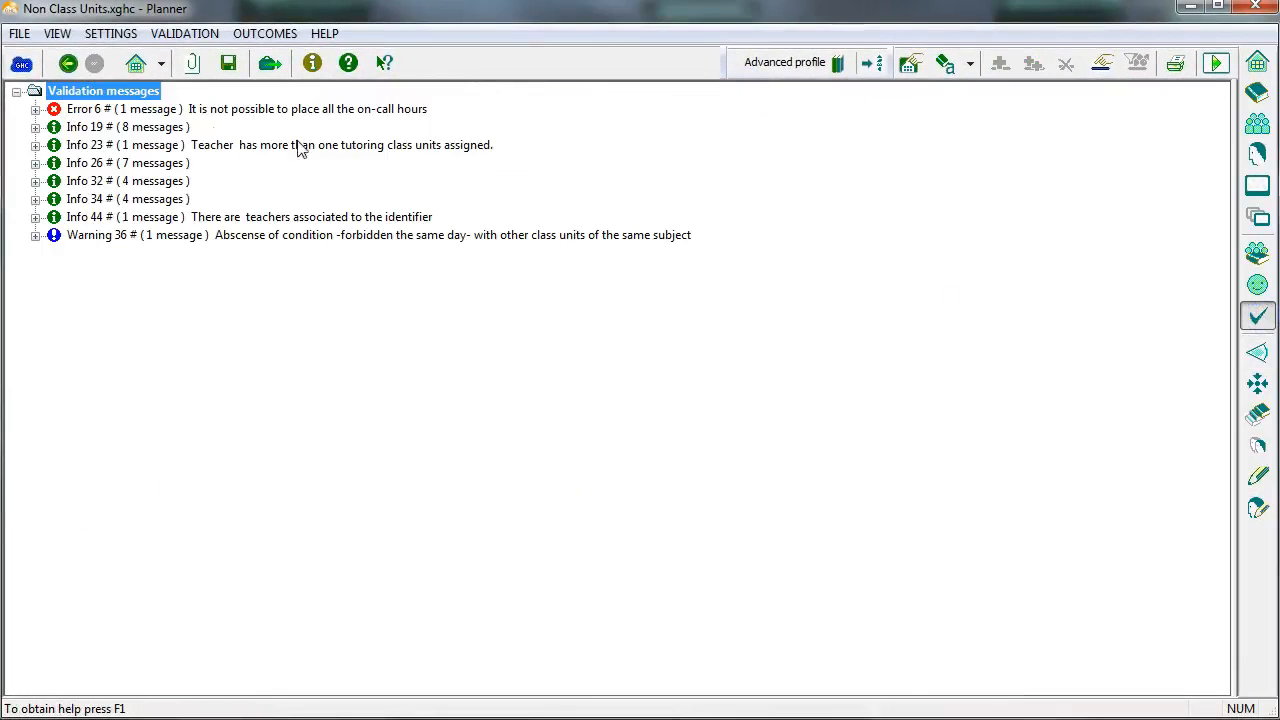
pyautogui.click(35, 109)
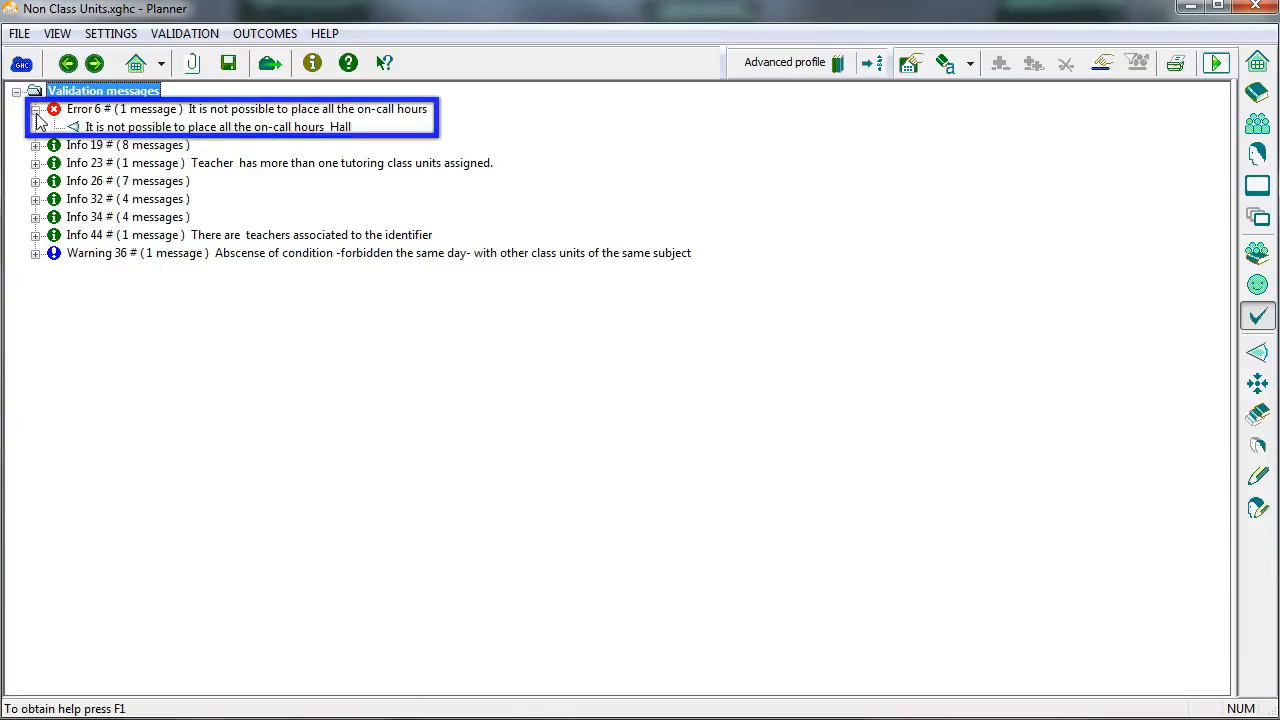
pyautogui.click(100, 34)
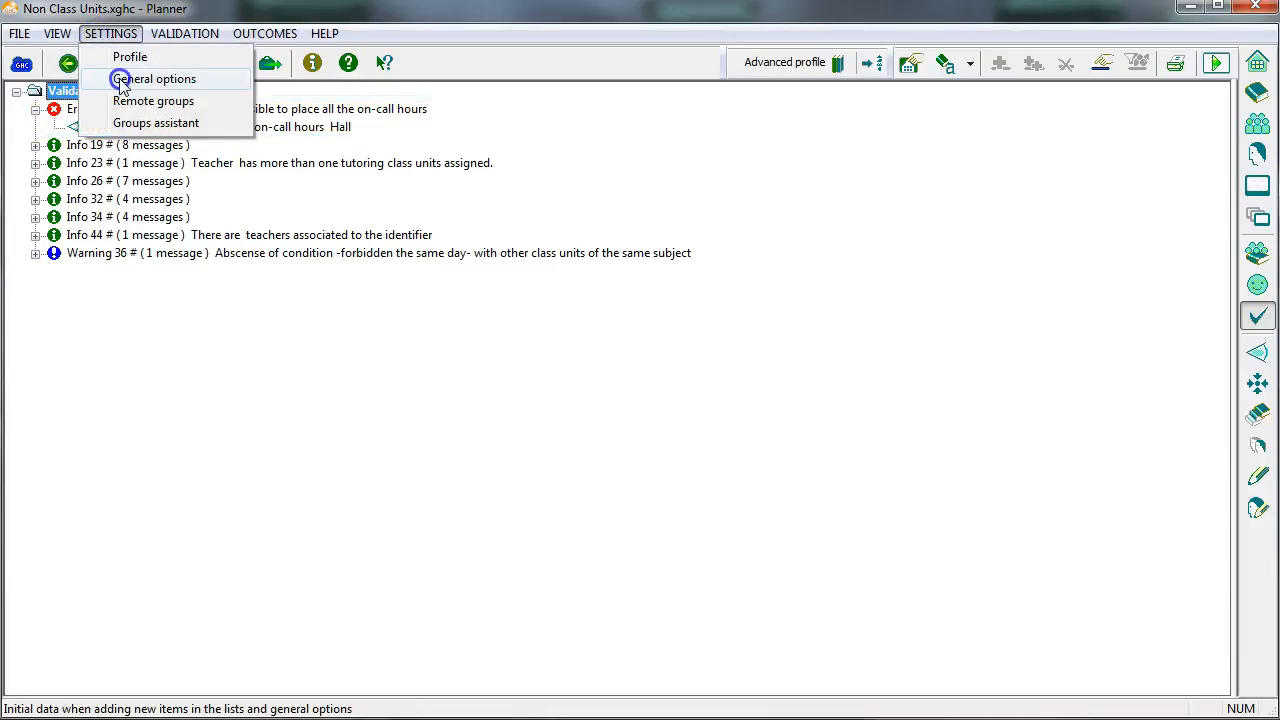
pyautogui.click(122, 78)
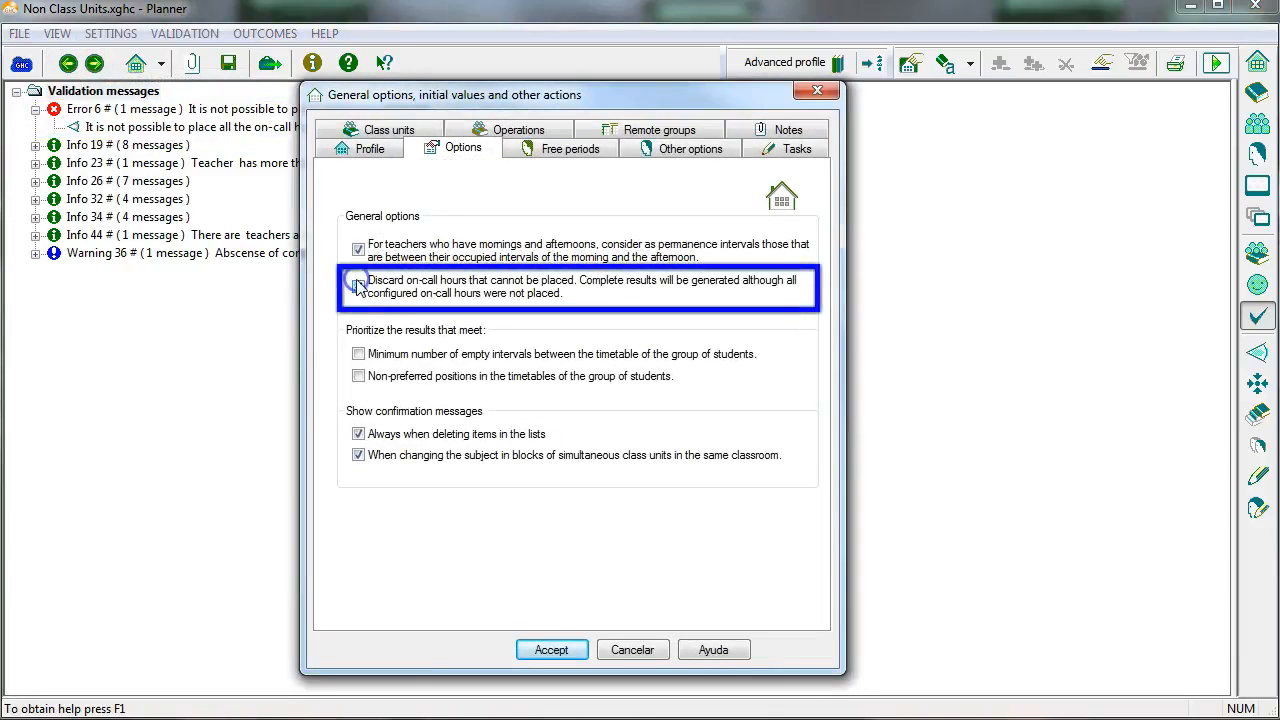
pyautogui.click(546, 648)
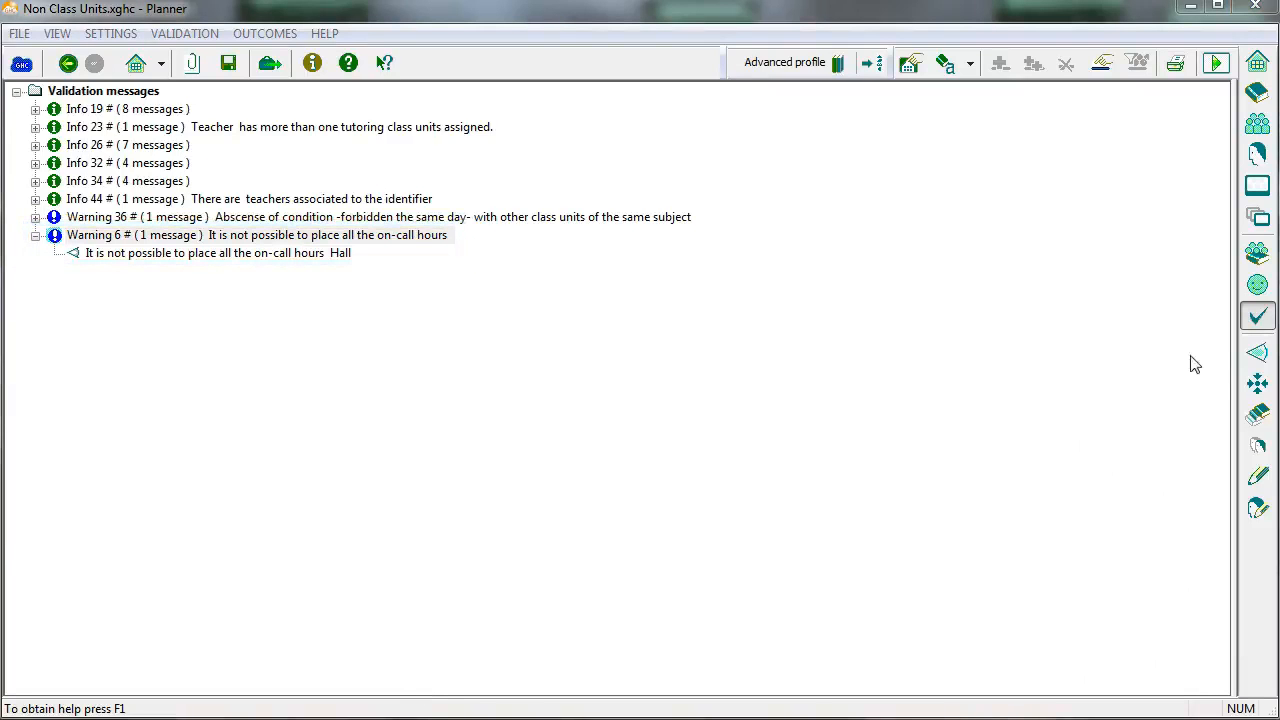
# Step: Check the Vigilance service's properties and set conditions for its fourth listed teacher in period 4 on Tuesday and Thursday
pyautogui.click(1257, 354)
pyautogui.doubleClick(1128, 177)
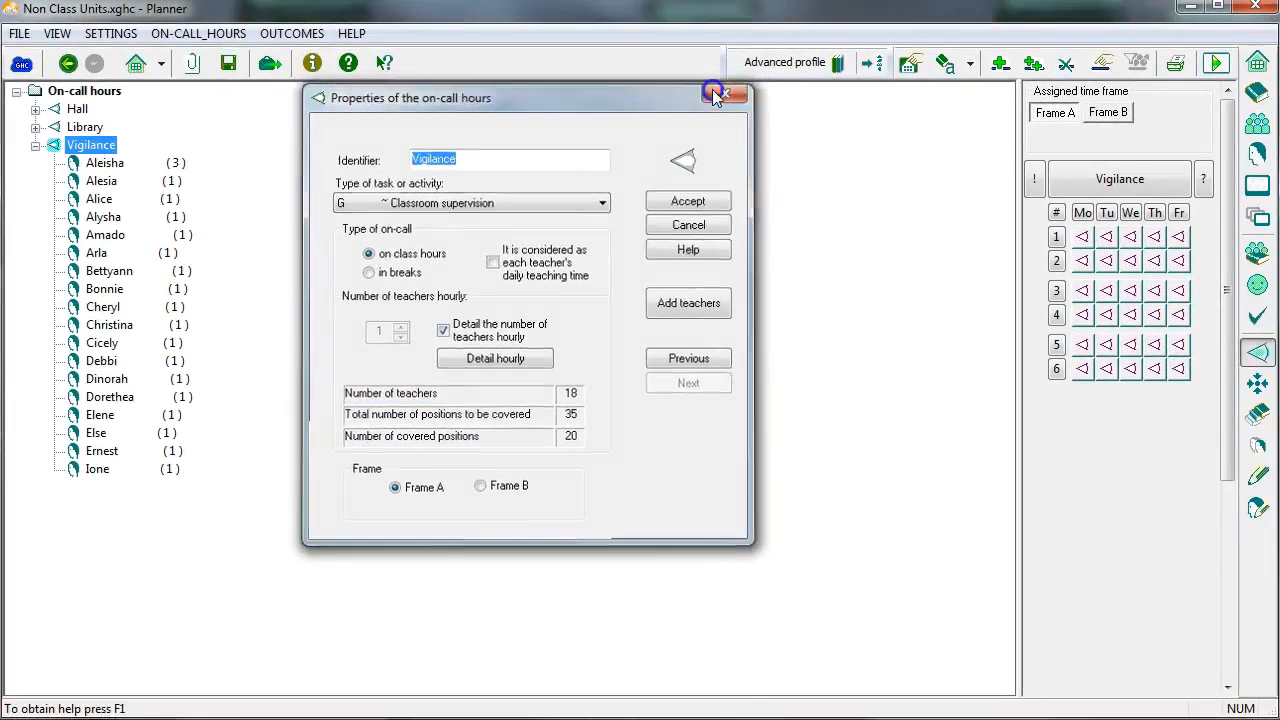
pyautogui.click(714, 92)
pyautogui.click(98, 219)
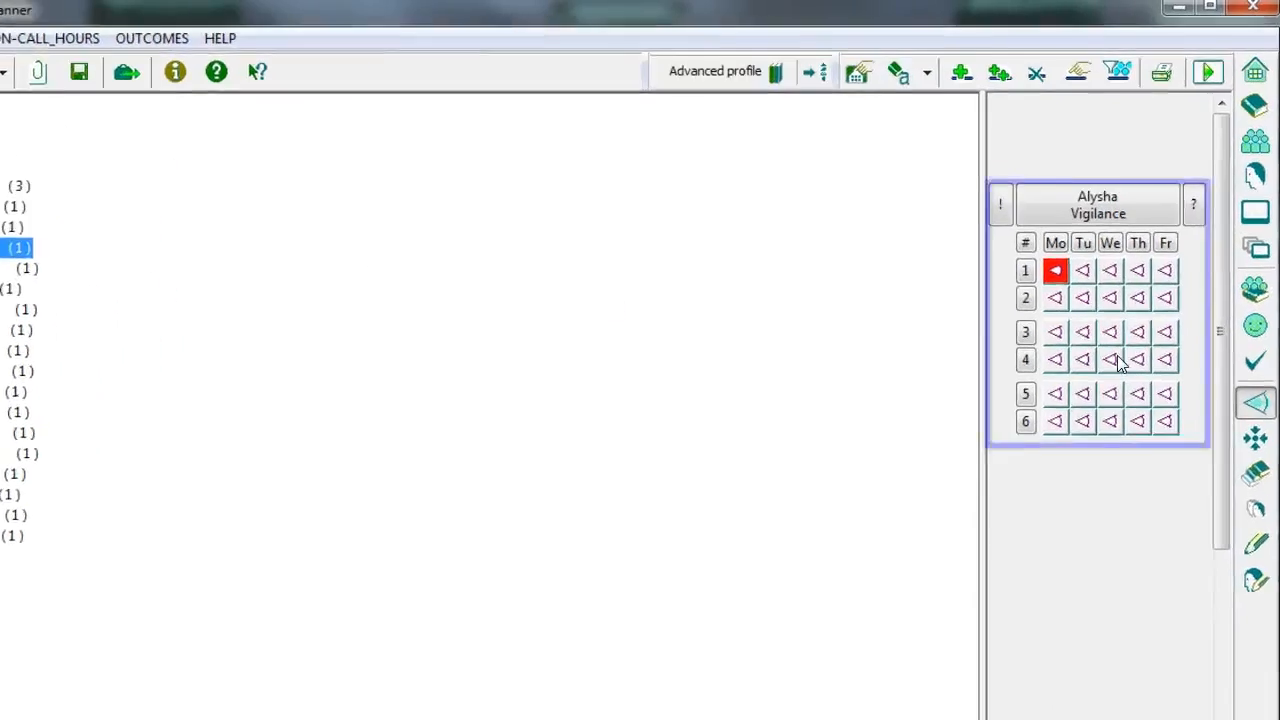
pyautogui.click(1108, 314)
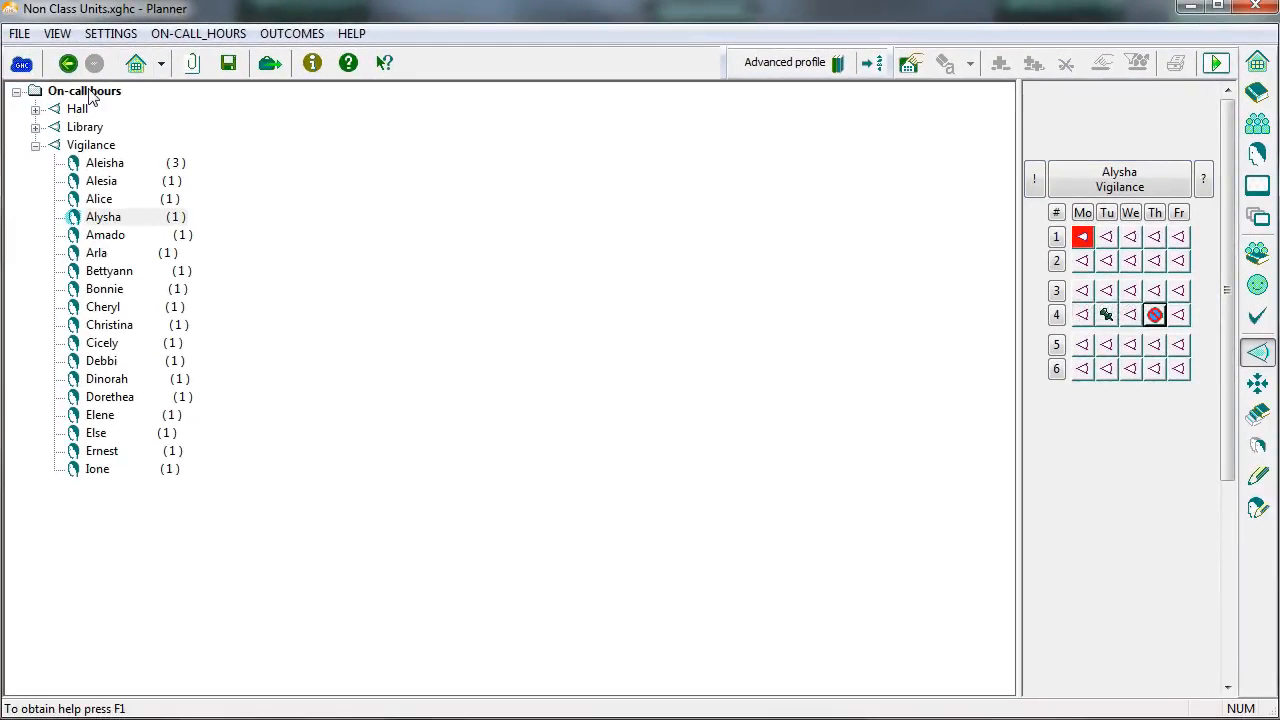
# Step: Create an on-call service named "Breaks" and set its type of on-call to in breaks
pyautogui.click(89, 92)
pyautogui.click(1000, 64)
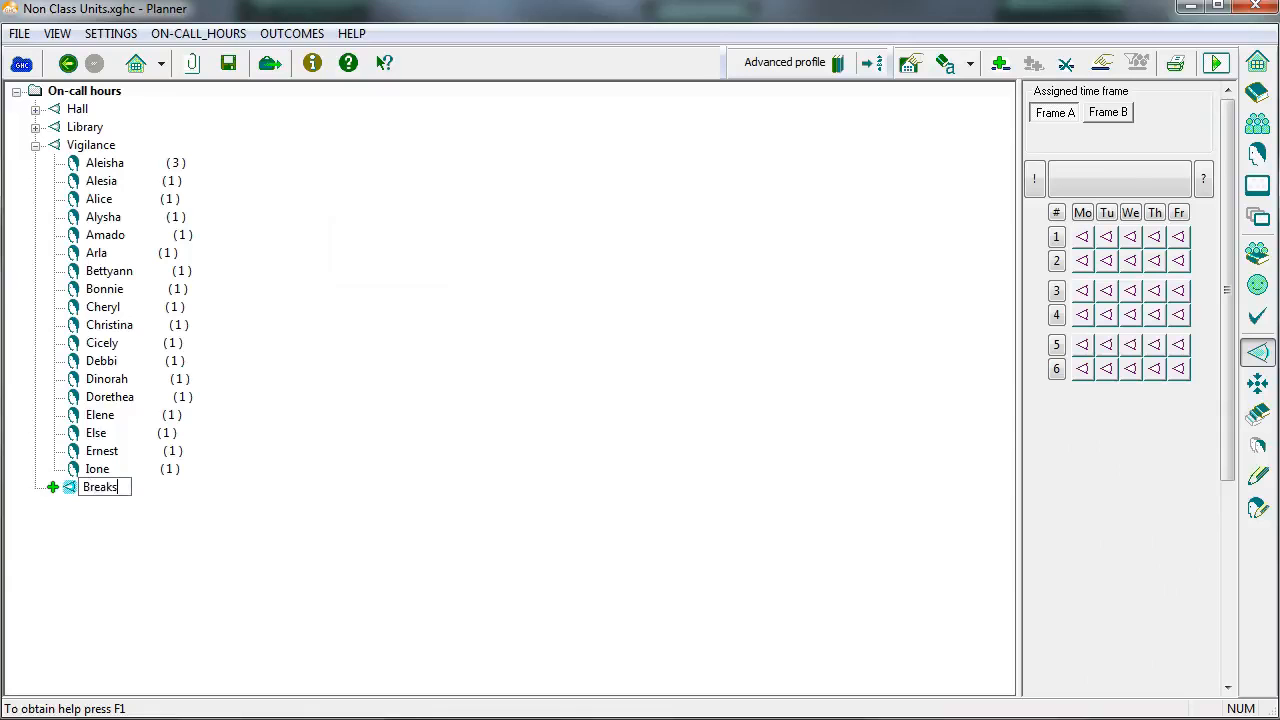
pyautogui.write('Breaks')
pyautogui.press('Return')
pyautogui.click(368, 272)
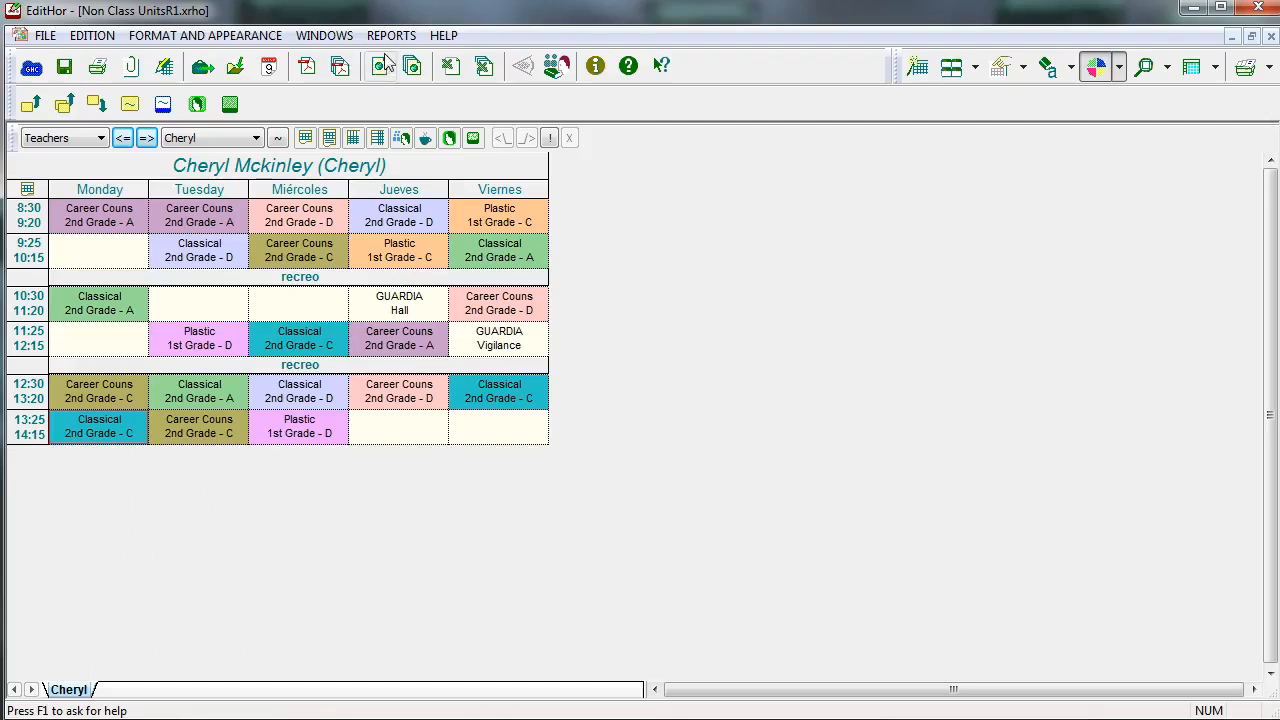
# Step: Add a new AP (Attention to parents) complementary activity of 1 weekly interval for the displayed teacher among the elements out of the timetable
pyautogui.click(391, 35)
pyautogui.click(405, 80)
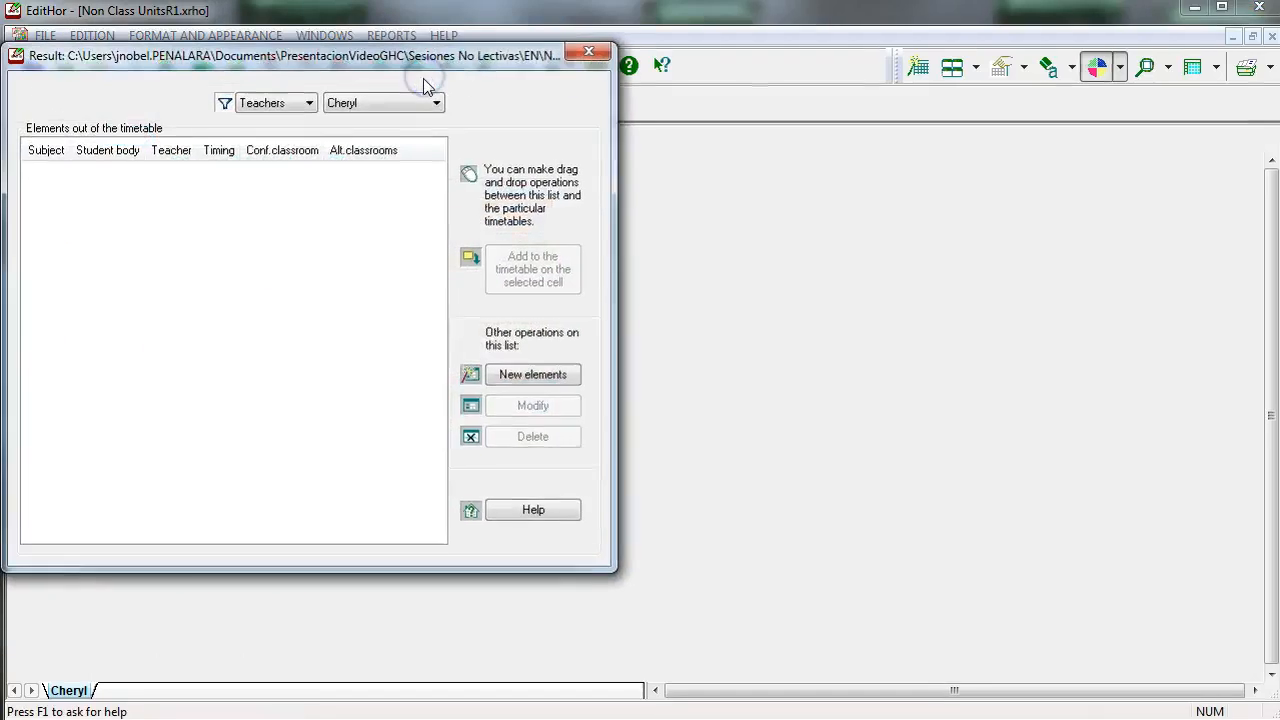
pyautogui.click(517, 370)
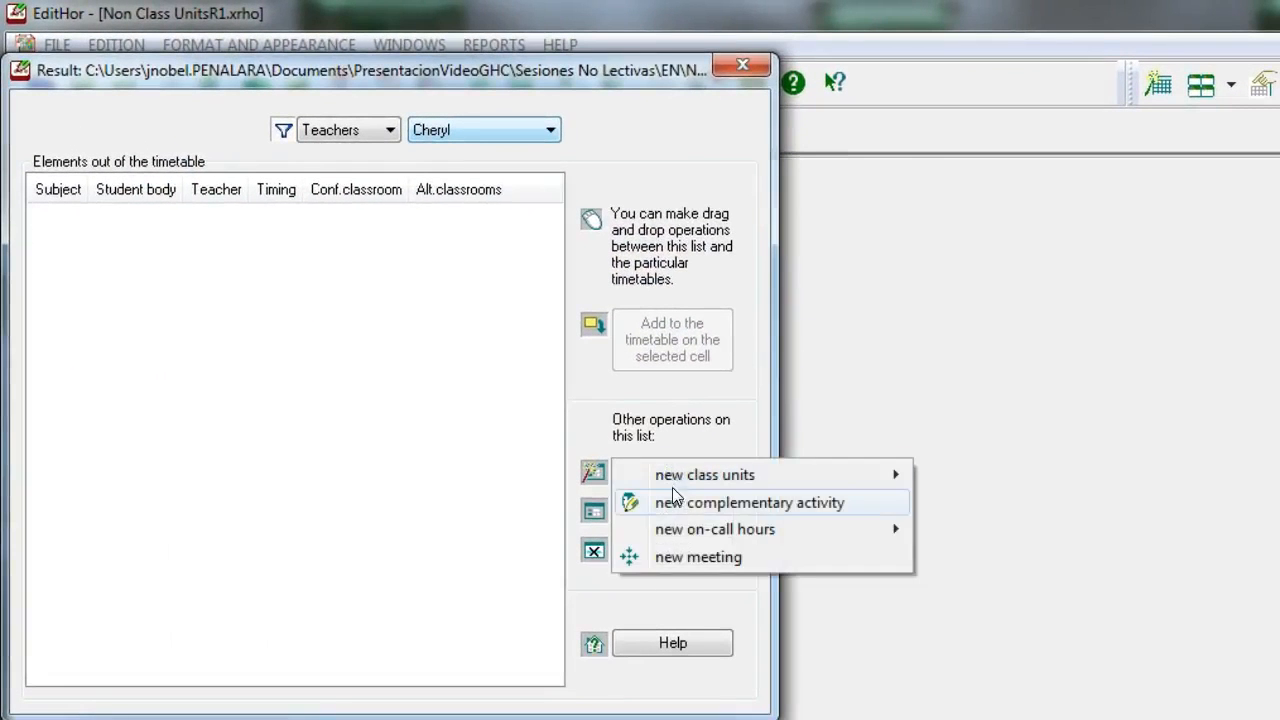
pyautogui.click(676, 501)
pyautogui.click(343, 350)
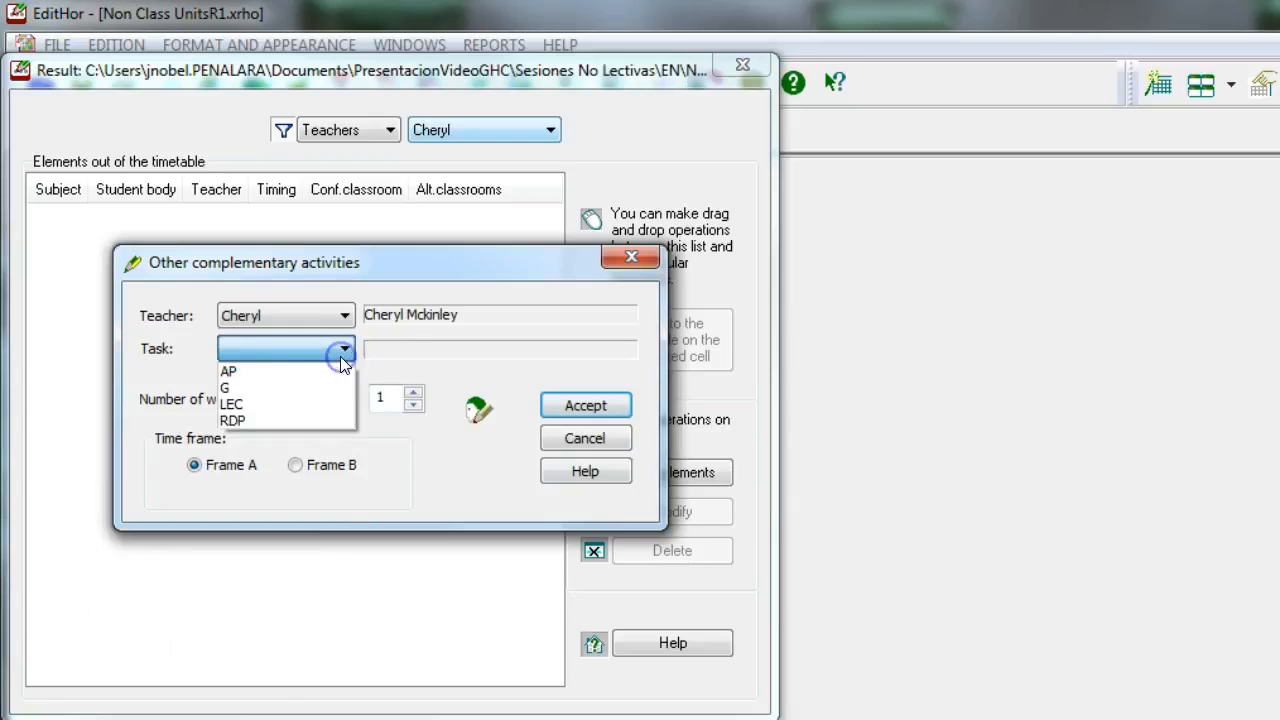
pyautogui.click(340, 371)
pyautogui.click(560, 404)
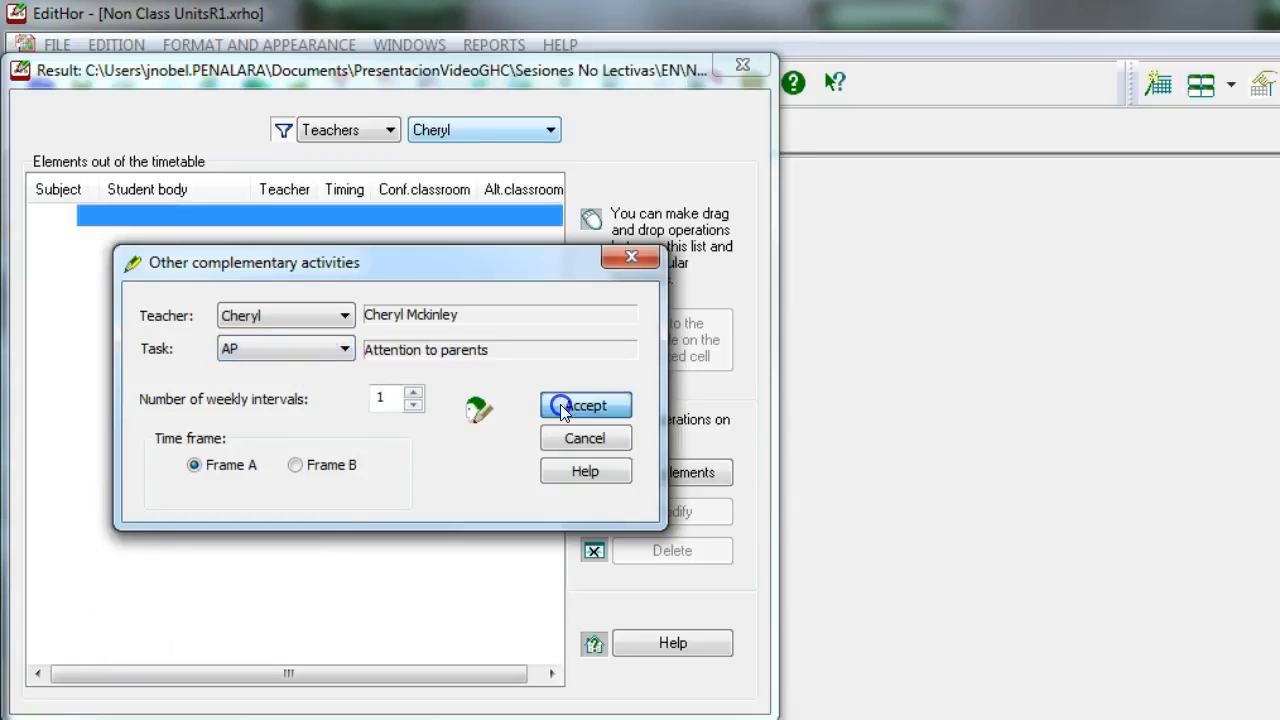
# Step: Add a new on-call hour in the Hall service for the same teacher to the elements out of the timetable
pyautogui.click(663, 471)
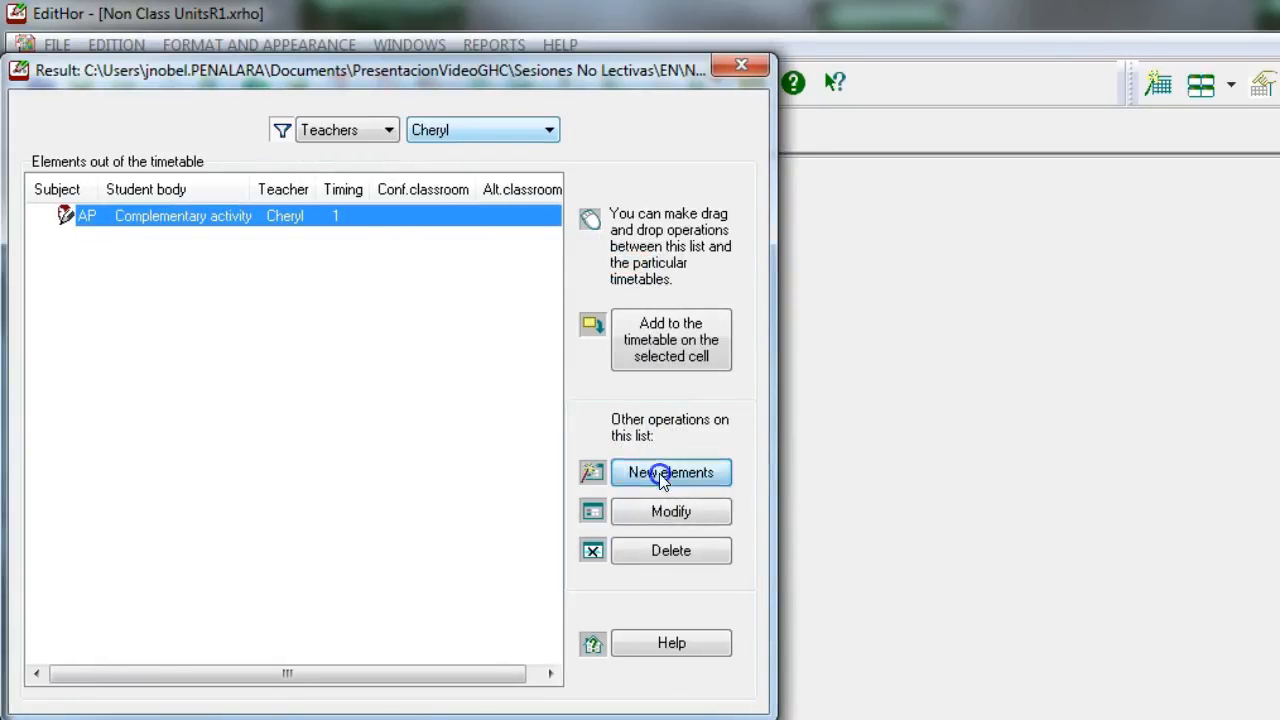
pyautogui.click(702, 529)
pyautogui.click(966, 559)
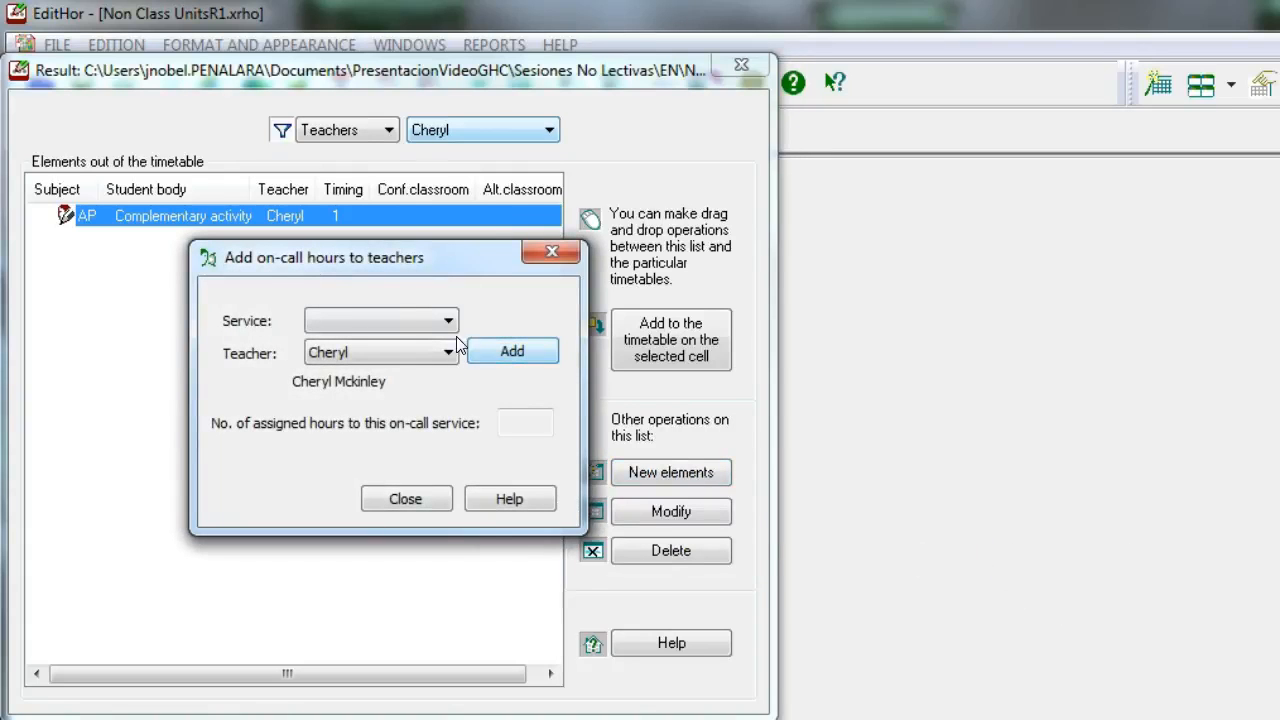
pyautogui.click(338, 320)
pyautogui.click(401, 354)
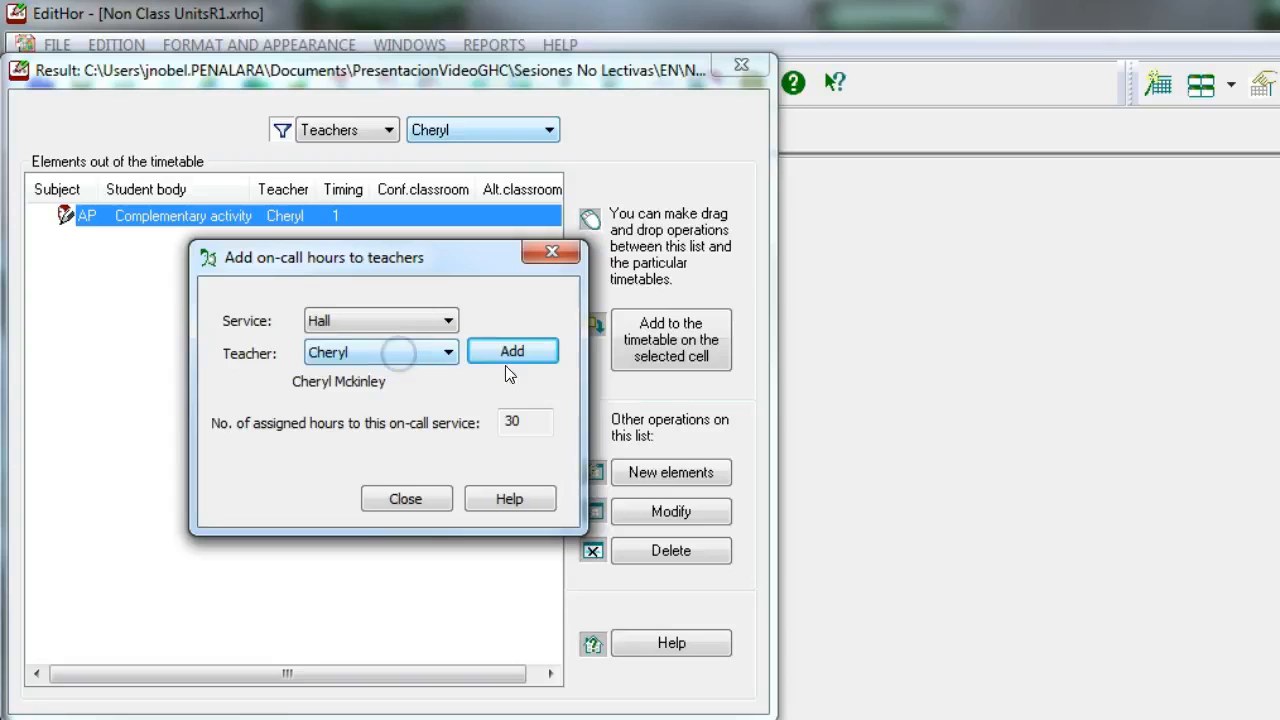
pyautogui.click(512, 354)
pyautogui.click(402, 498)
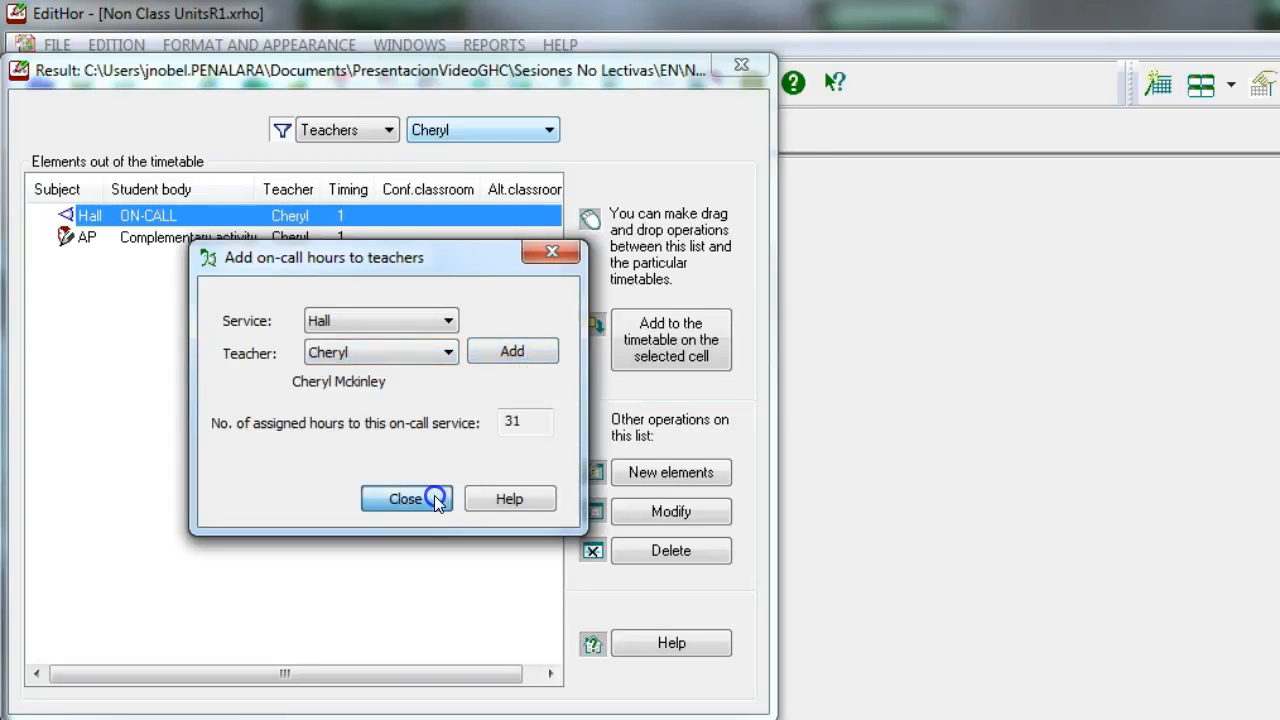
# Step: Place the AP activity on Monday 9:25–10:15 and the Hall on-call hour on Wednesday 10:30–11:20 in the teacher's timetable
pyautogui.moveTo(394, 68); pyautogui.dragTo(1072, 135)
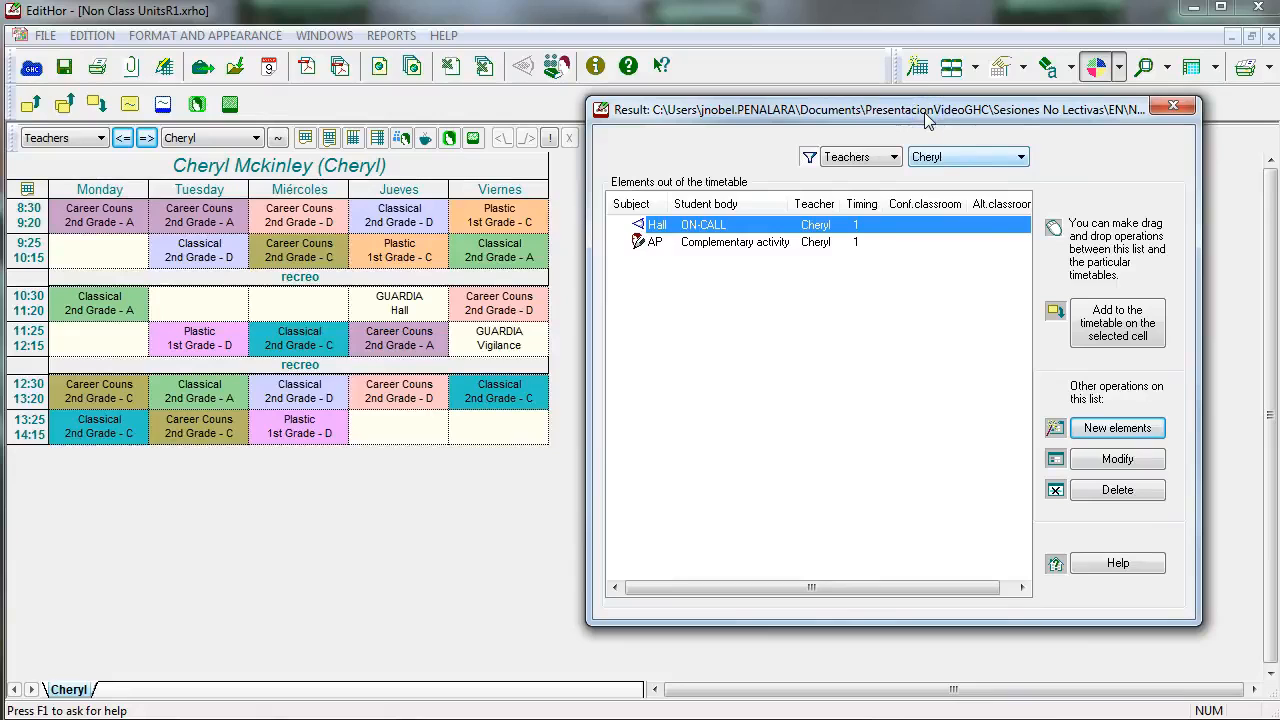
pyautogui.press('Down')
pyautogui.moveTo(753, 250); pyautogui.dragTo(99, 250)
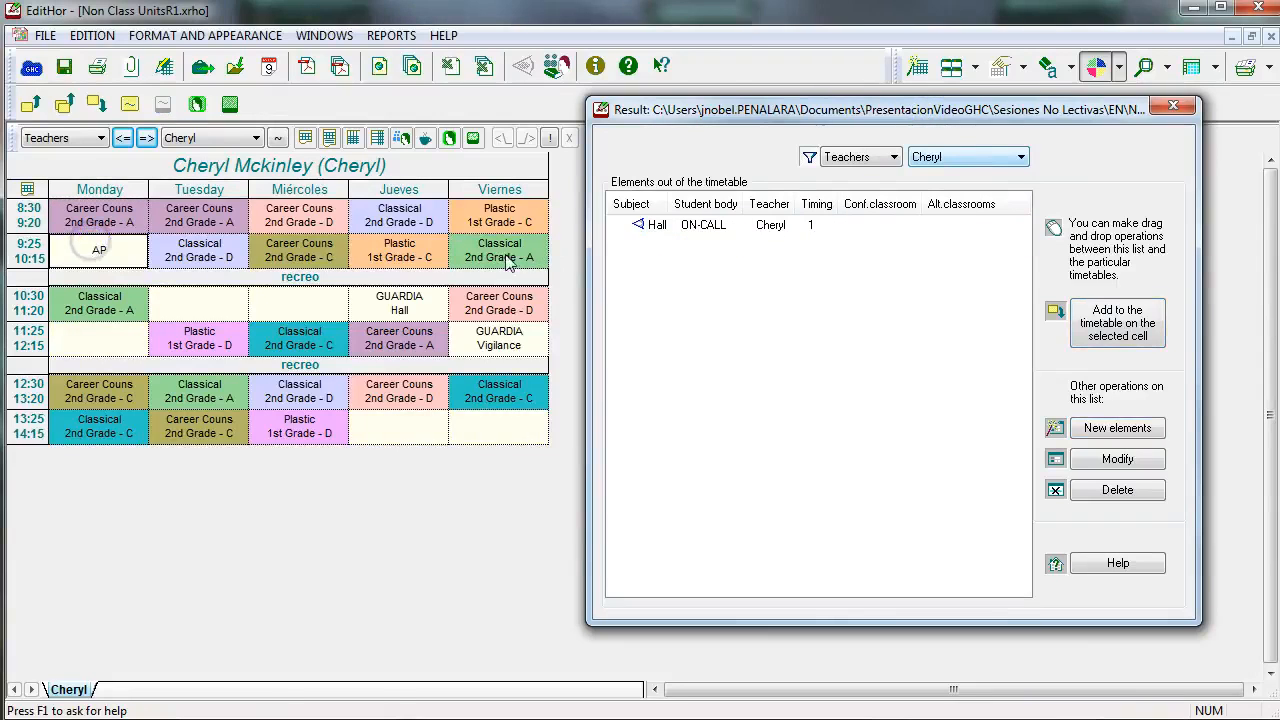
pyautogui.moveTo(648, 224); pyautogui.dragTo(303, 313)
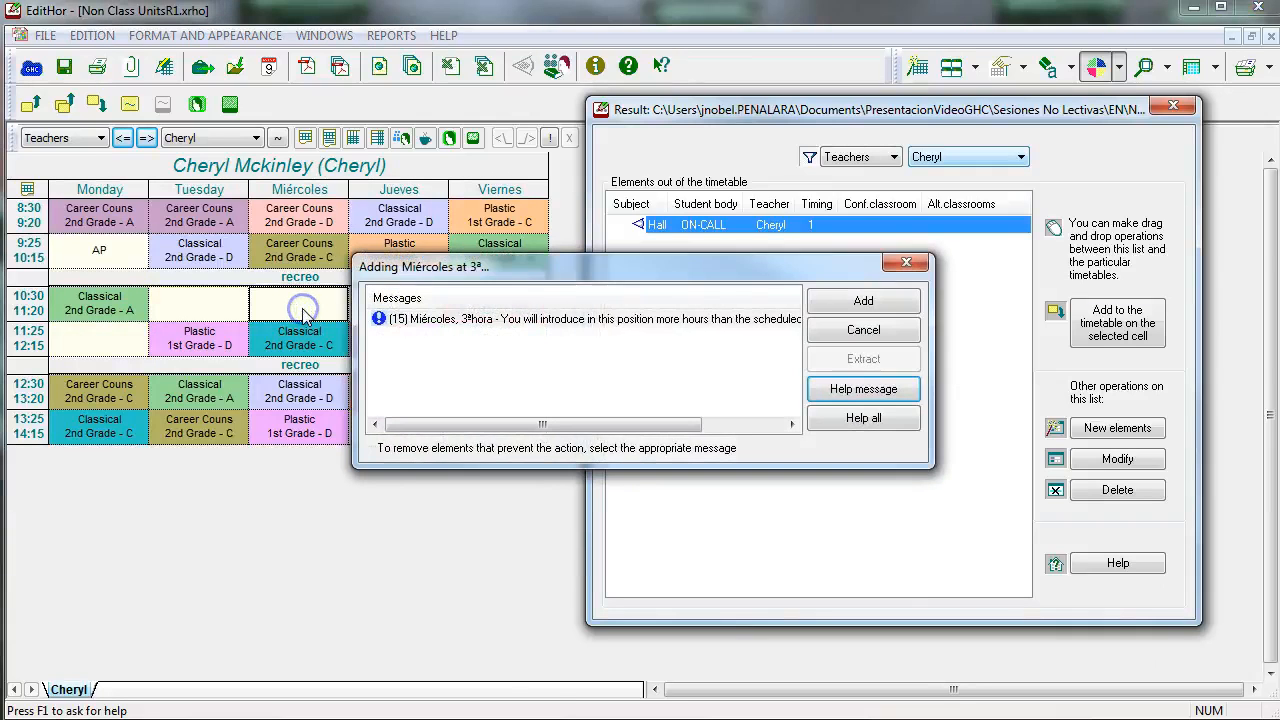
pyautogui.click(858, 302)
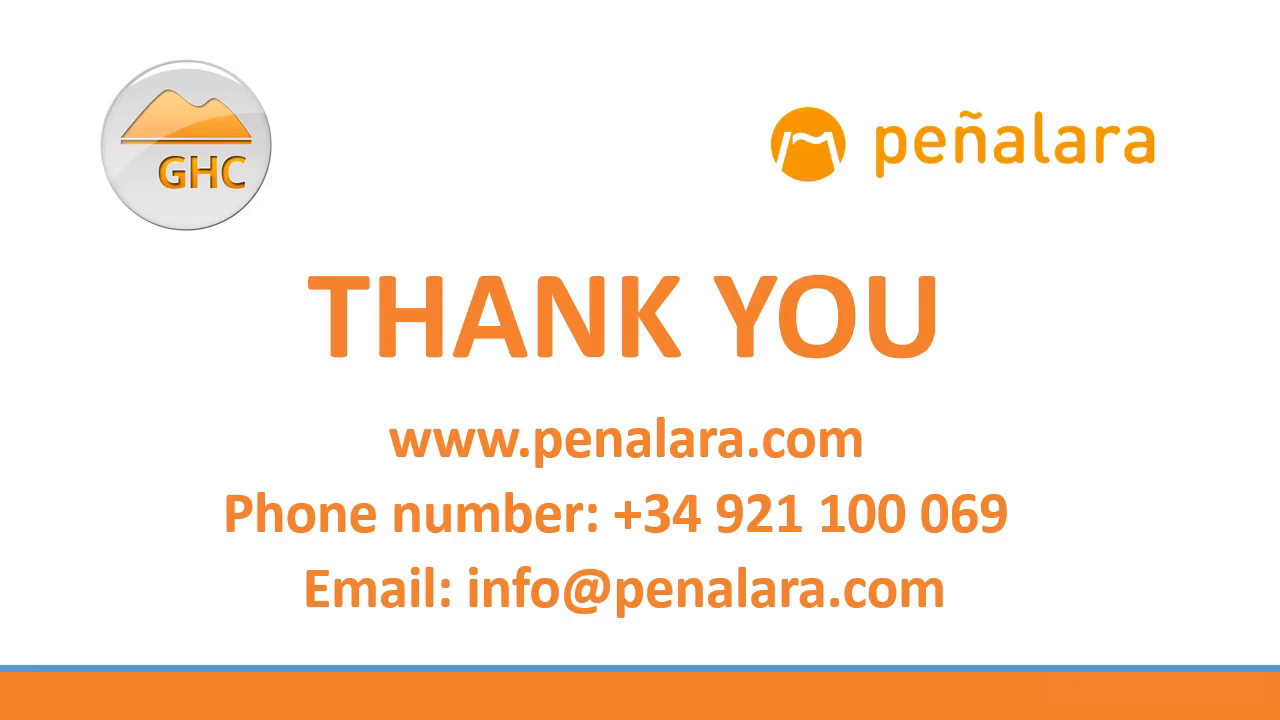